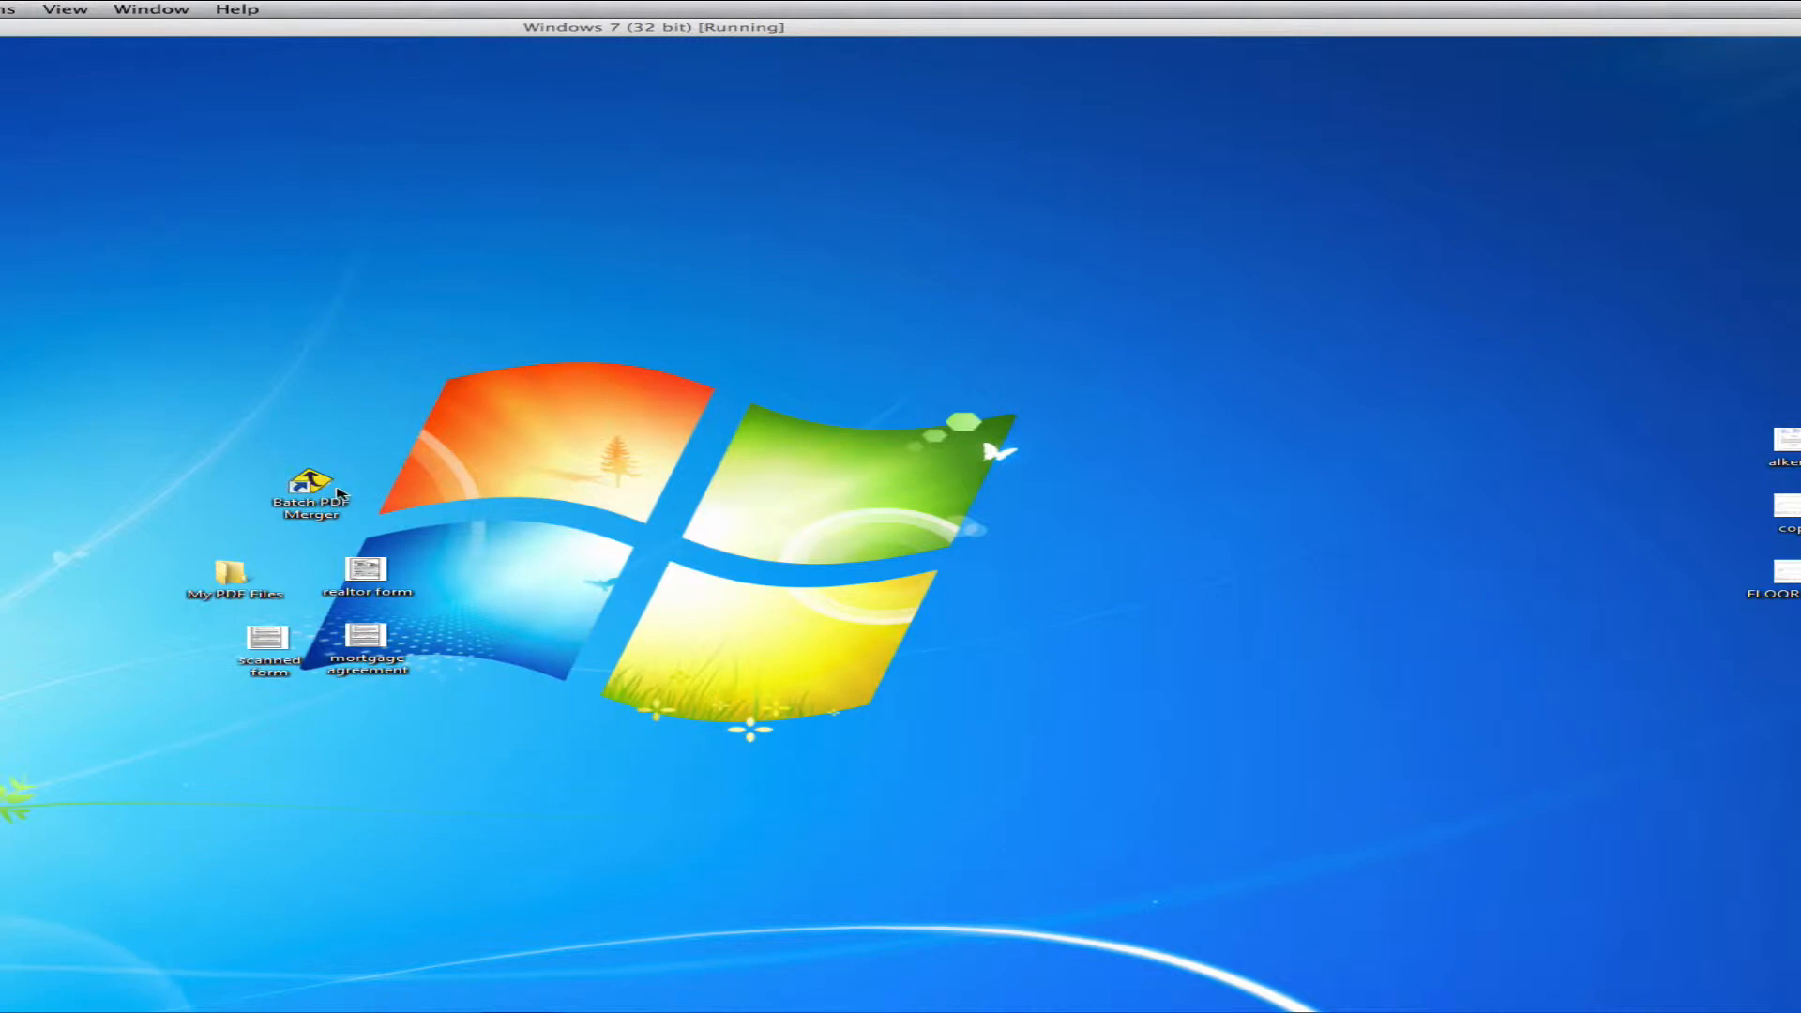
Open Batch PDF Merger from the desktop and move its window clear of the PDF icons.
{"action": "left_click", "coordinate": [307, 490]}
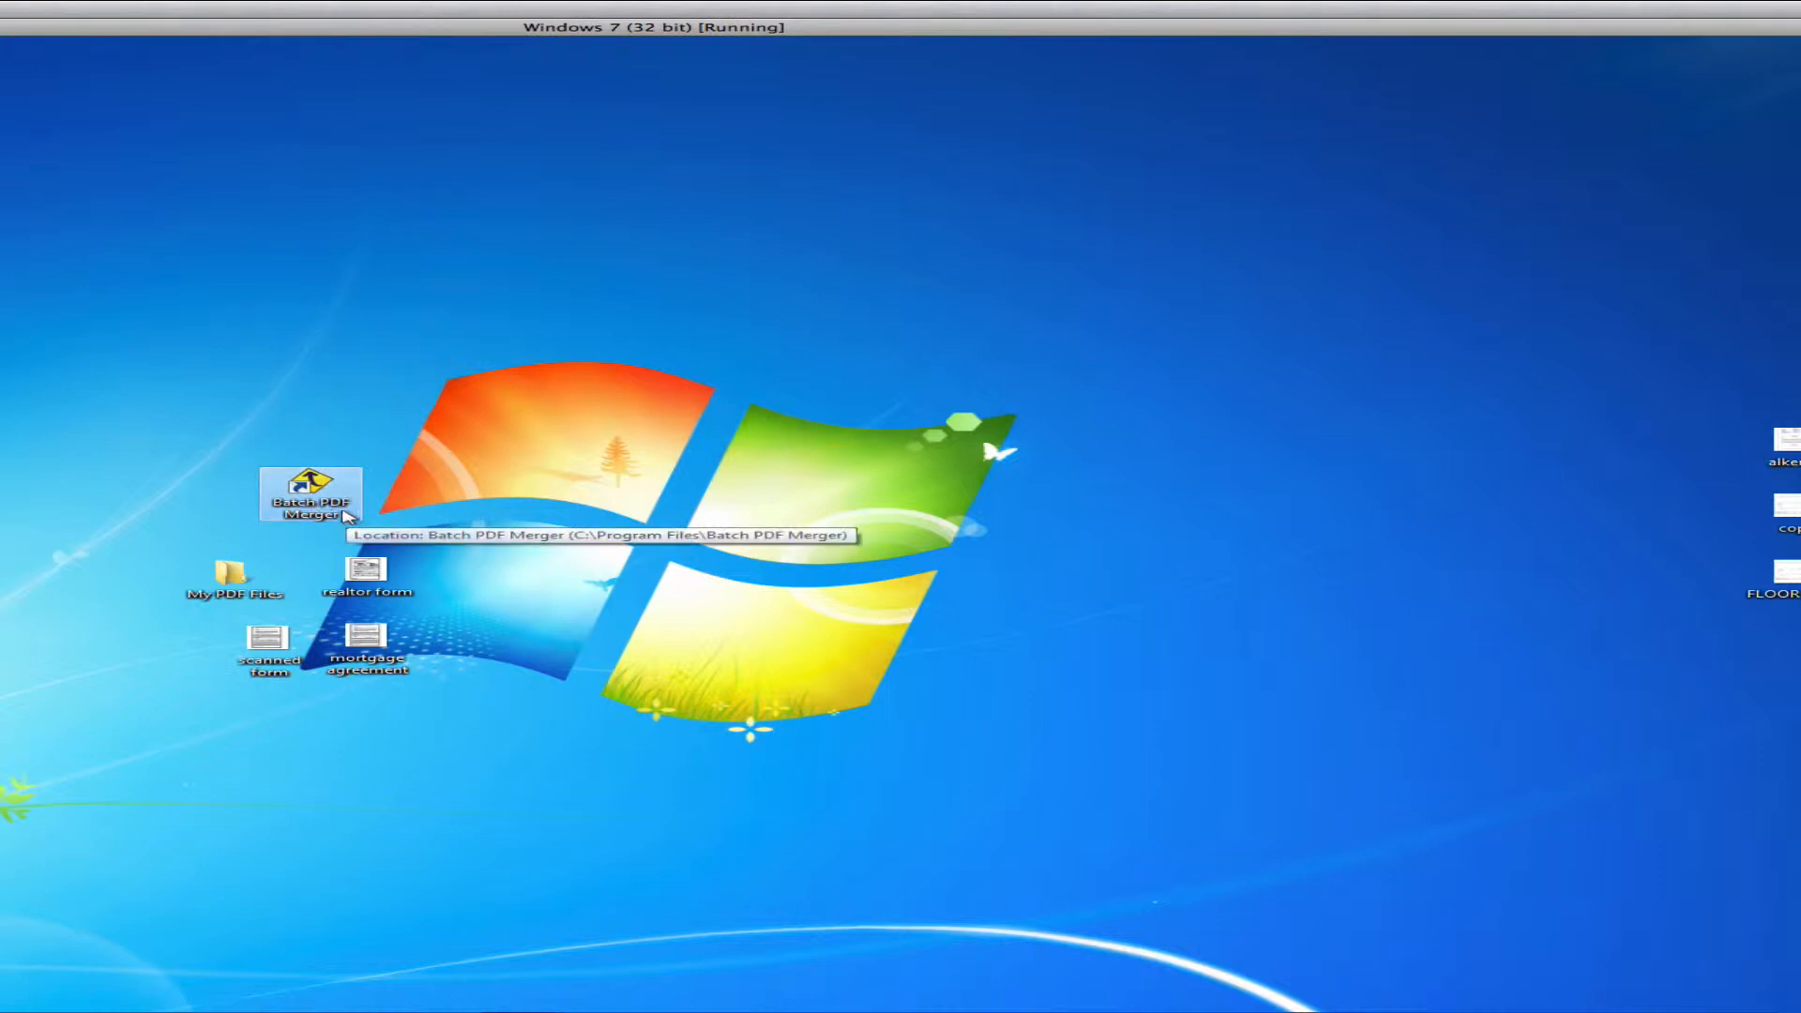
{"action": "double_click", "coordinate": [321, 488]}
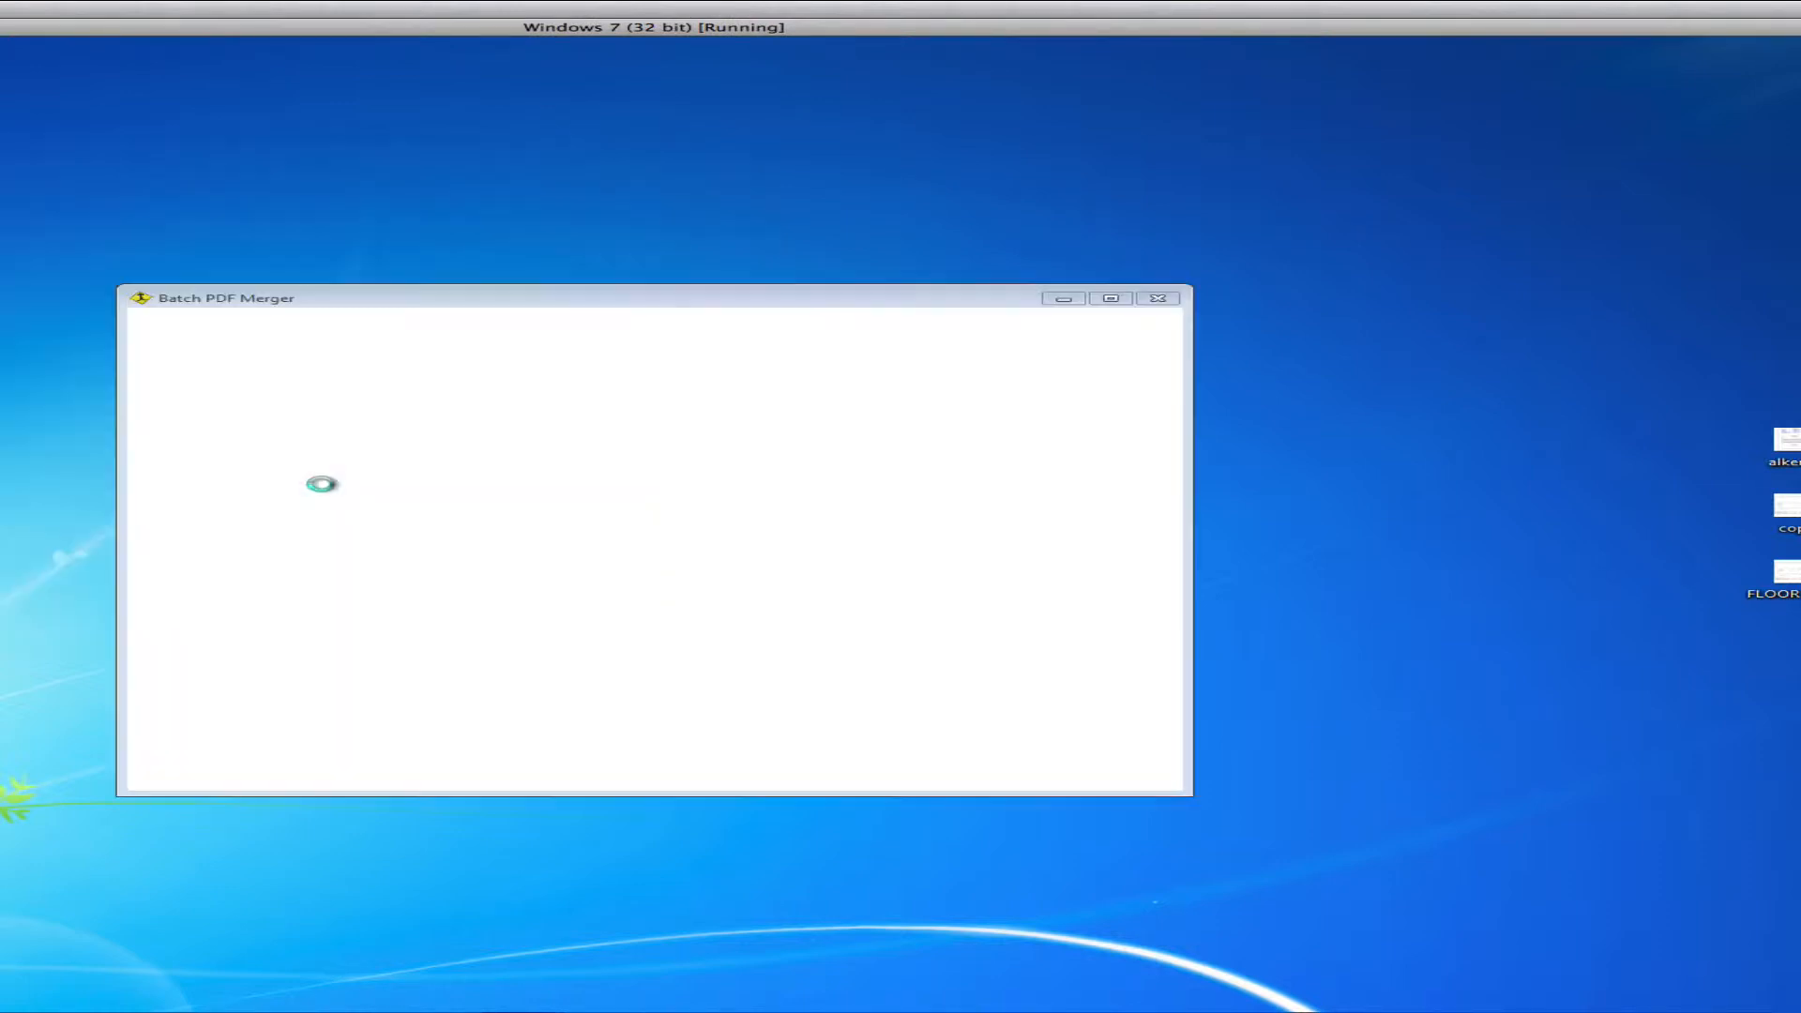
{"action": "left_click_drag", "start_coordinate": [311, 298], "coordinate": [616, 322]}
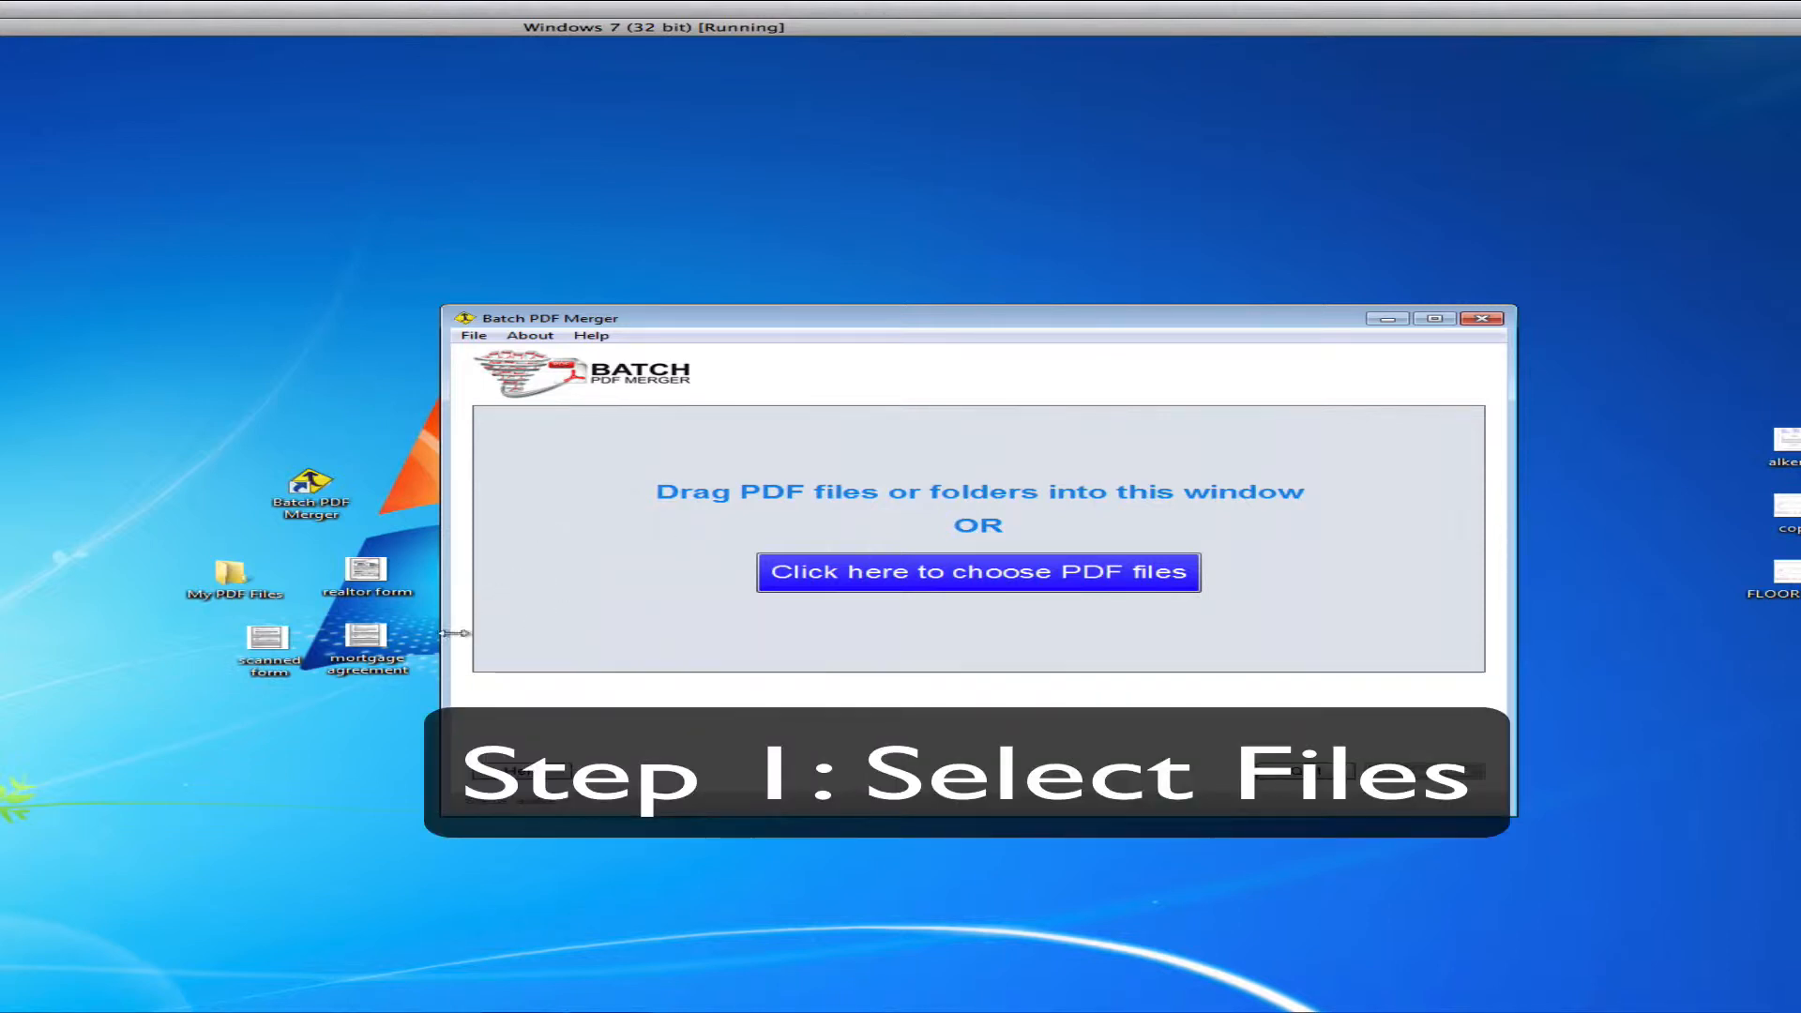
Add the scanned form, mortgage agreement and realtor form PDFs from the desktop to the merge list and clear the list again.
{"action": "left_click_drag", "start_coordinate": [246, 589], "coordinate": [239, 558]}
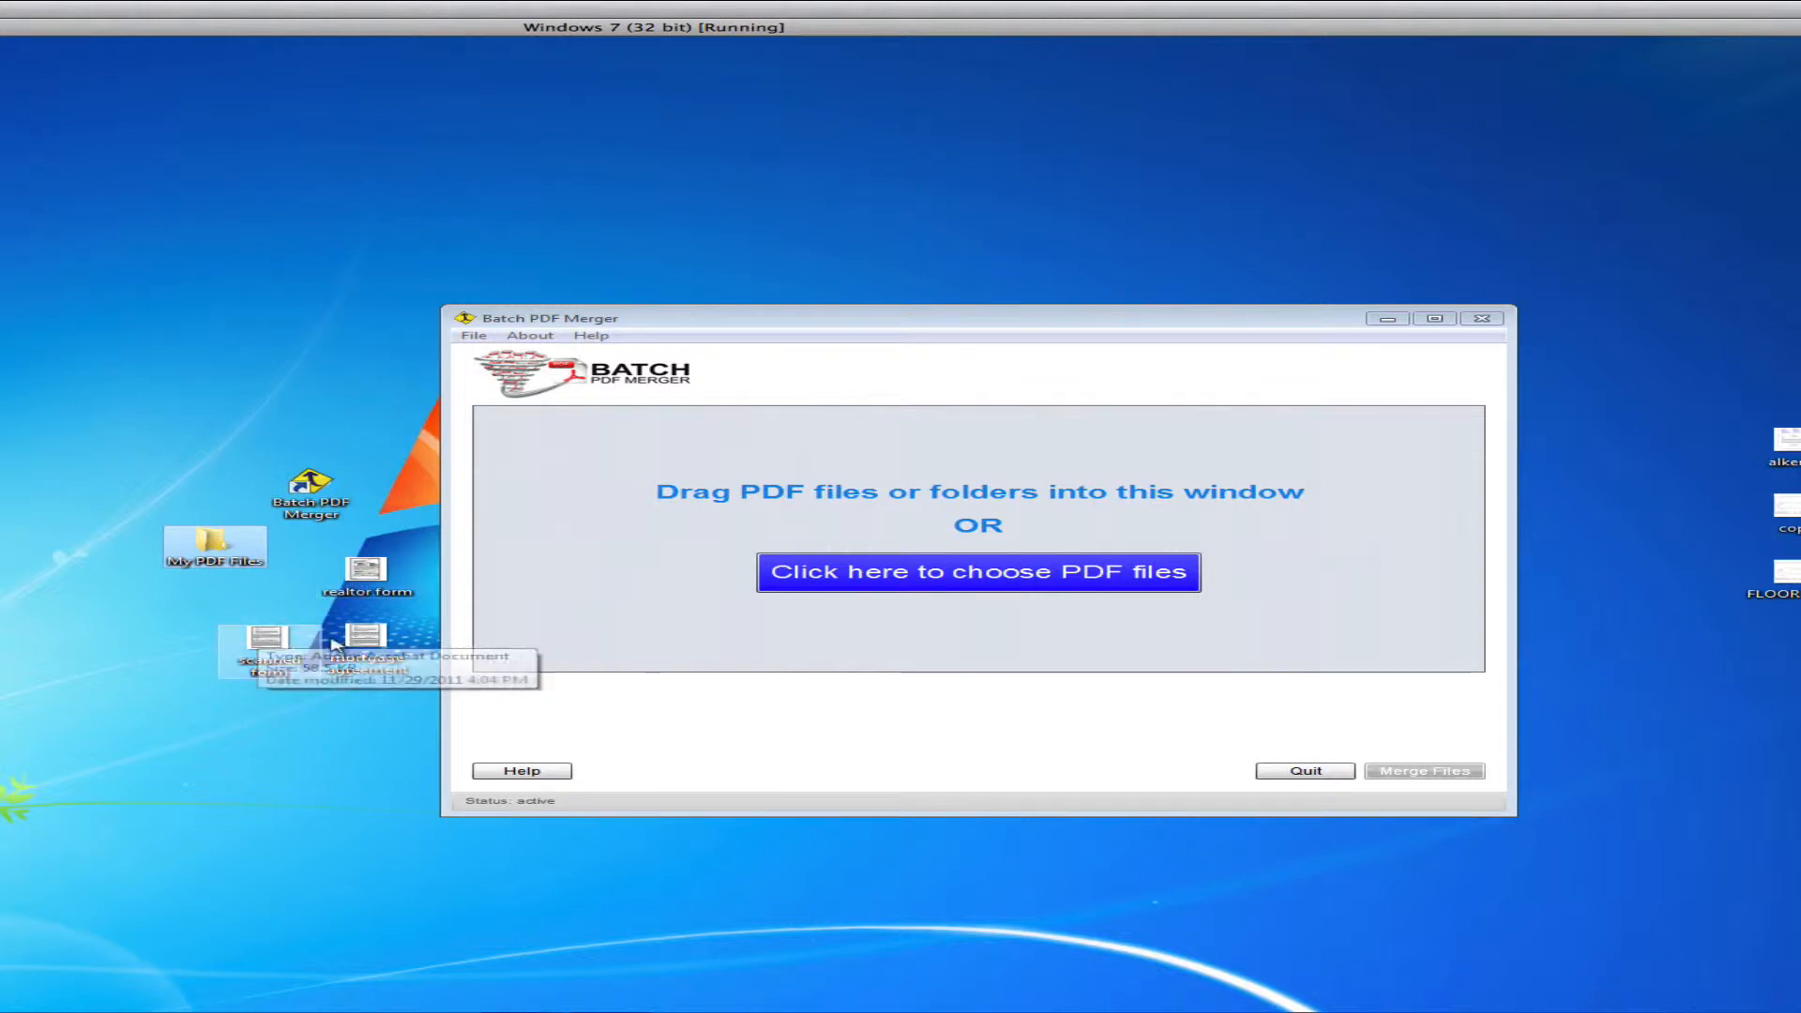
{"action": "left_click_drag", "start_coordinate": [250, 577], "coordinate": [611, 525]}
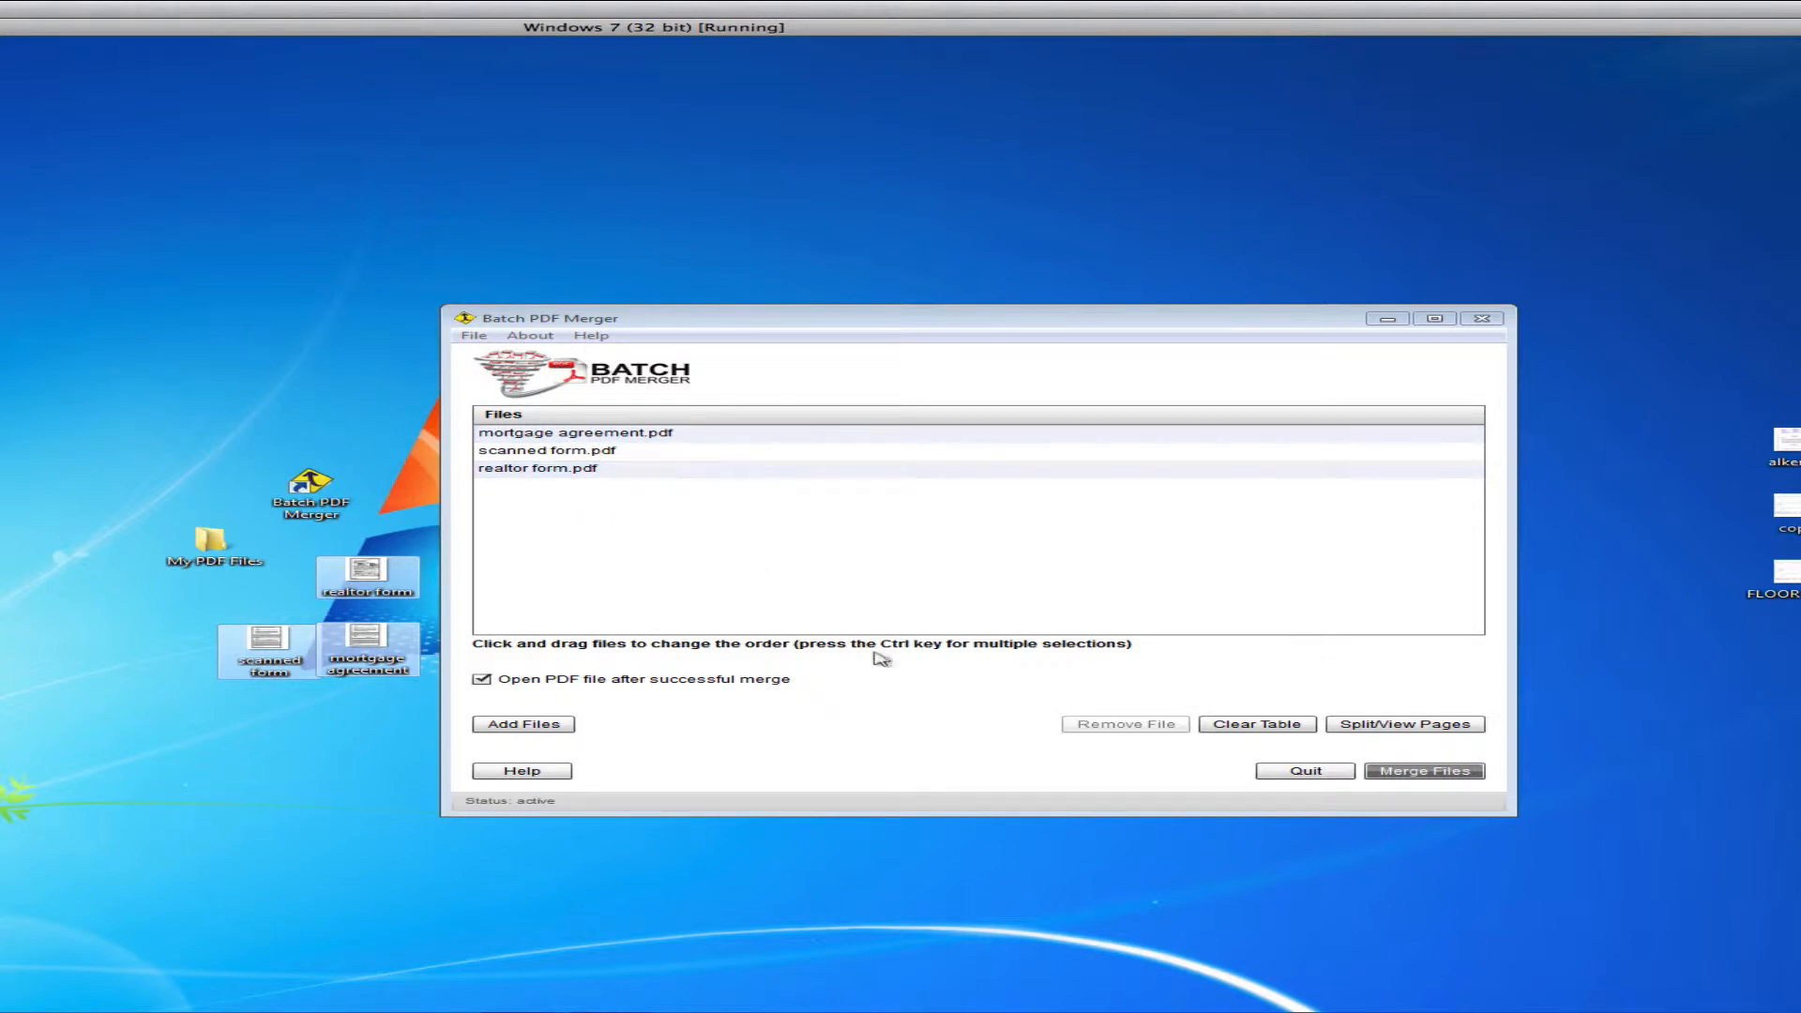
{"action": "left_click", "coordinate": [1260, 727]}
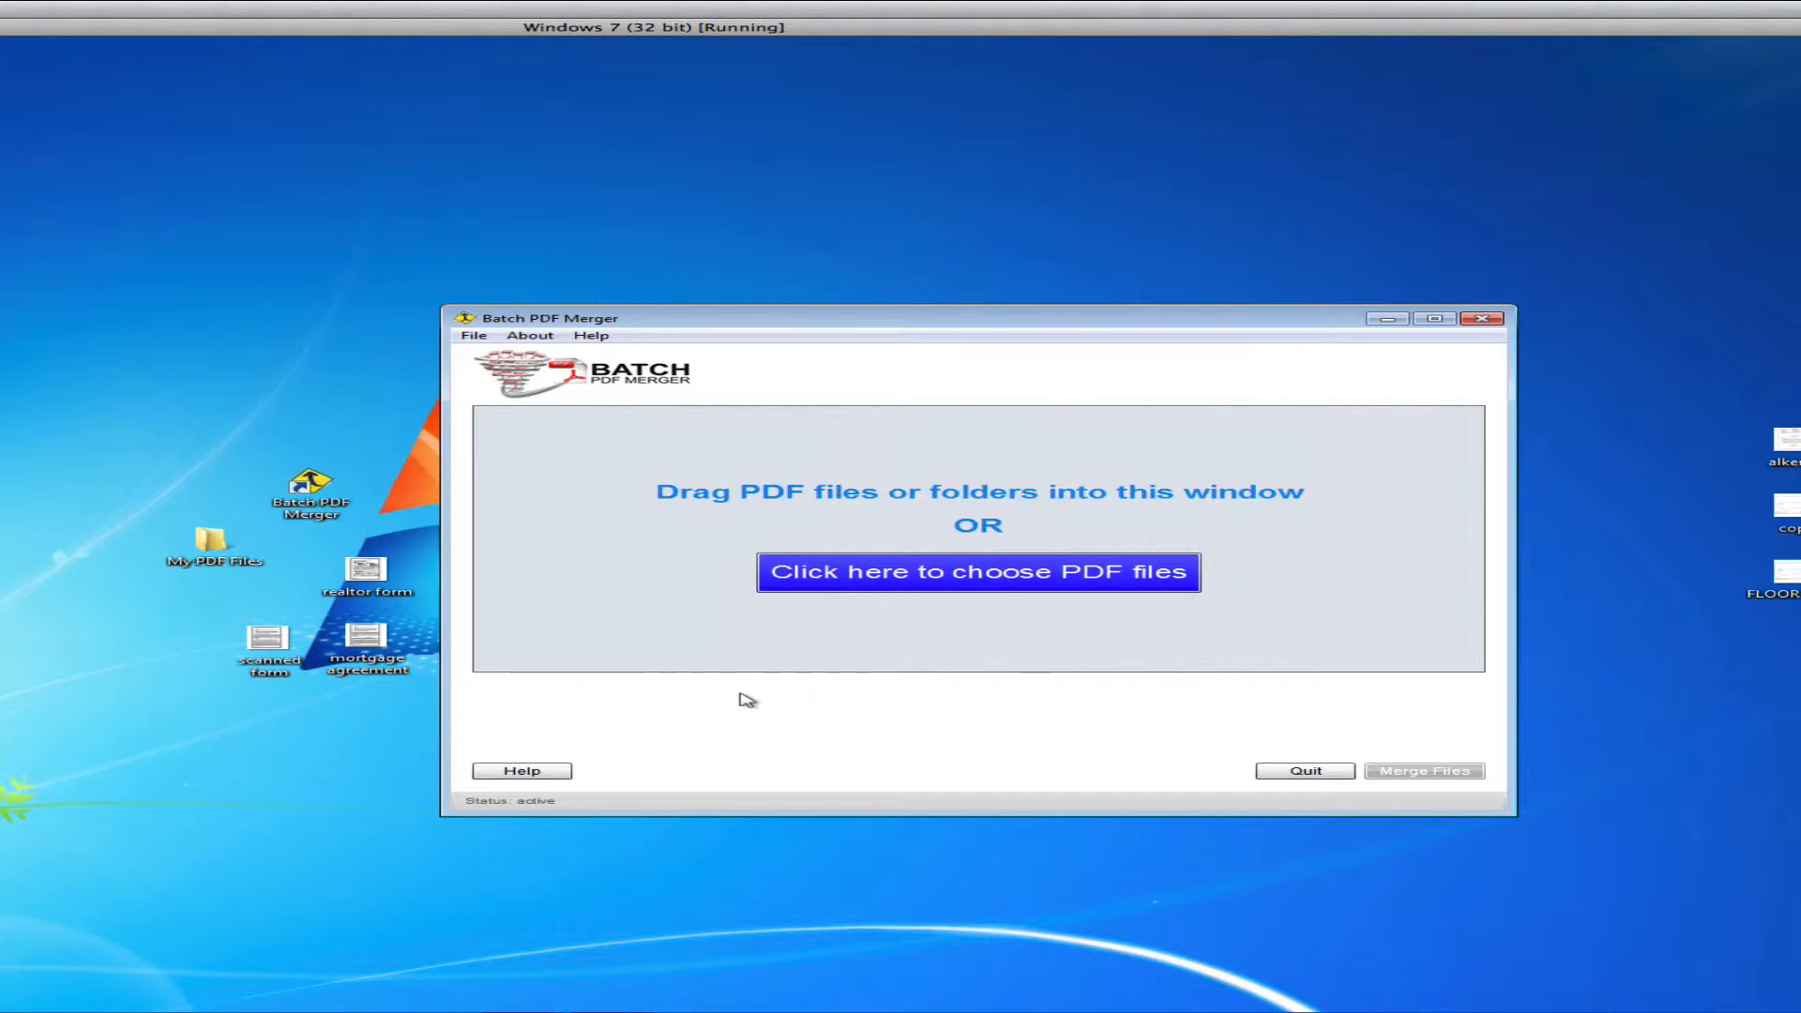
Add the whole My PDF Files folder from the desktop to the merge list and empty the list again.
{"action": "left_click", "coordinate": [213, 543]}
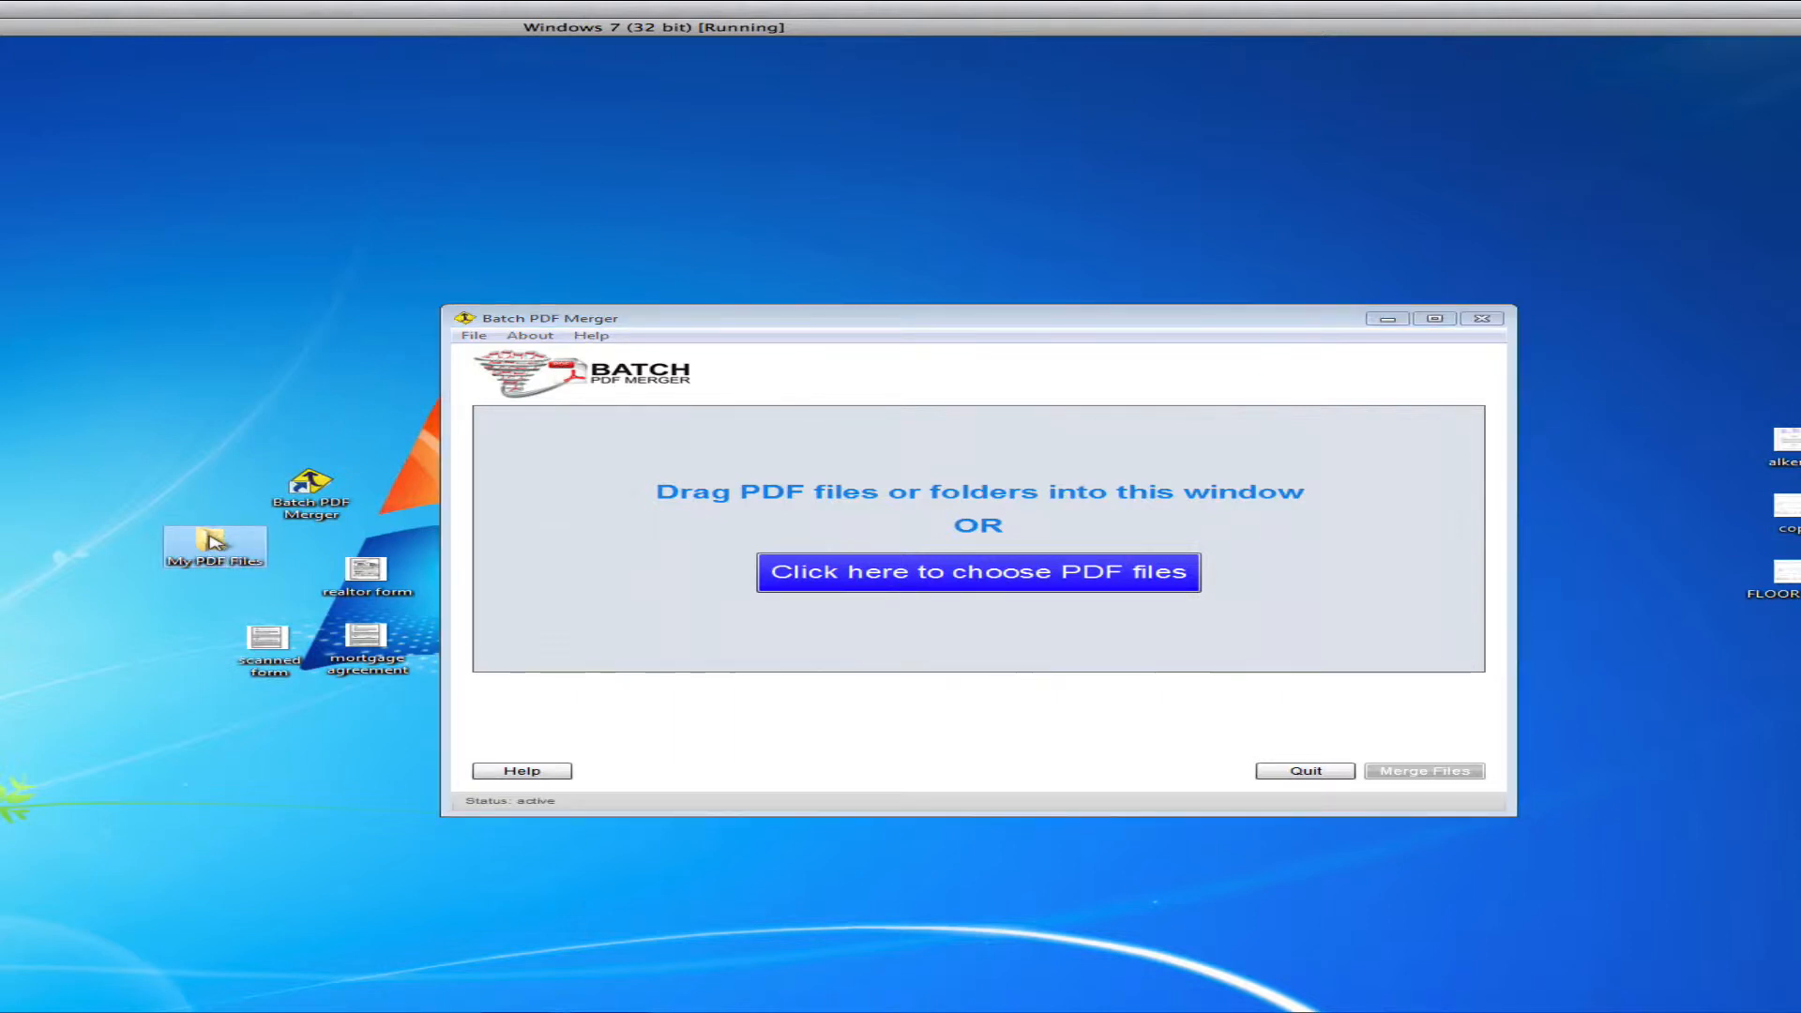
{"action": "left_click_drag", "start_coordinate": [213, 542], "coordinate": [647, 537]}
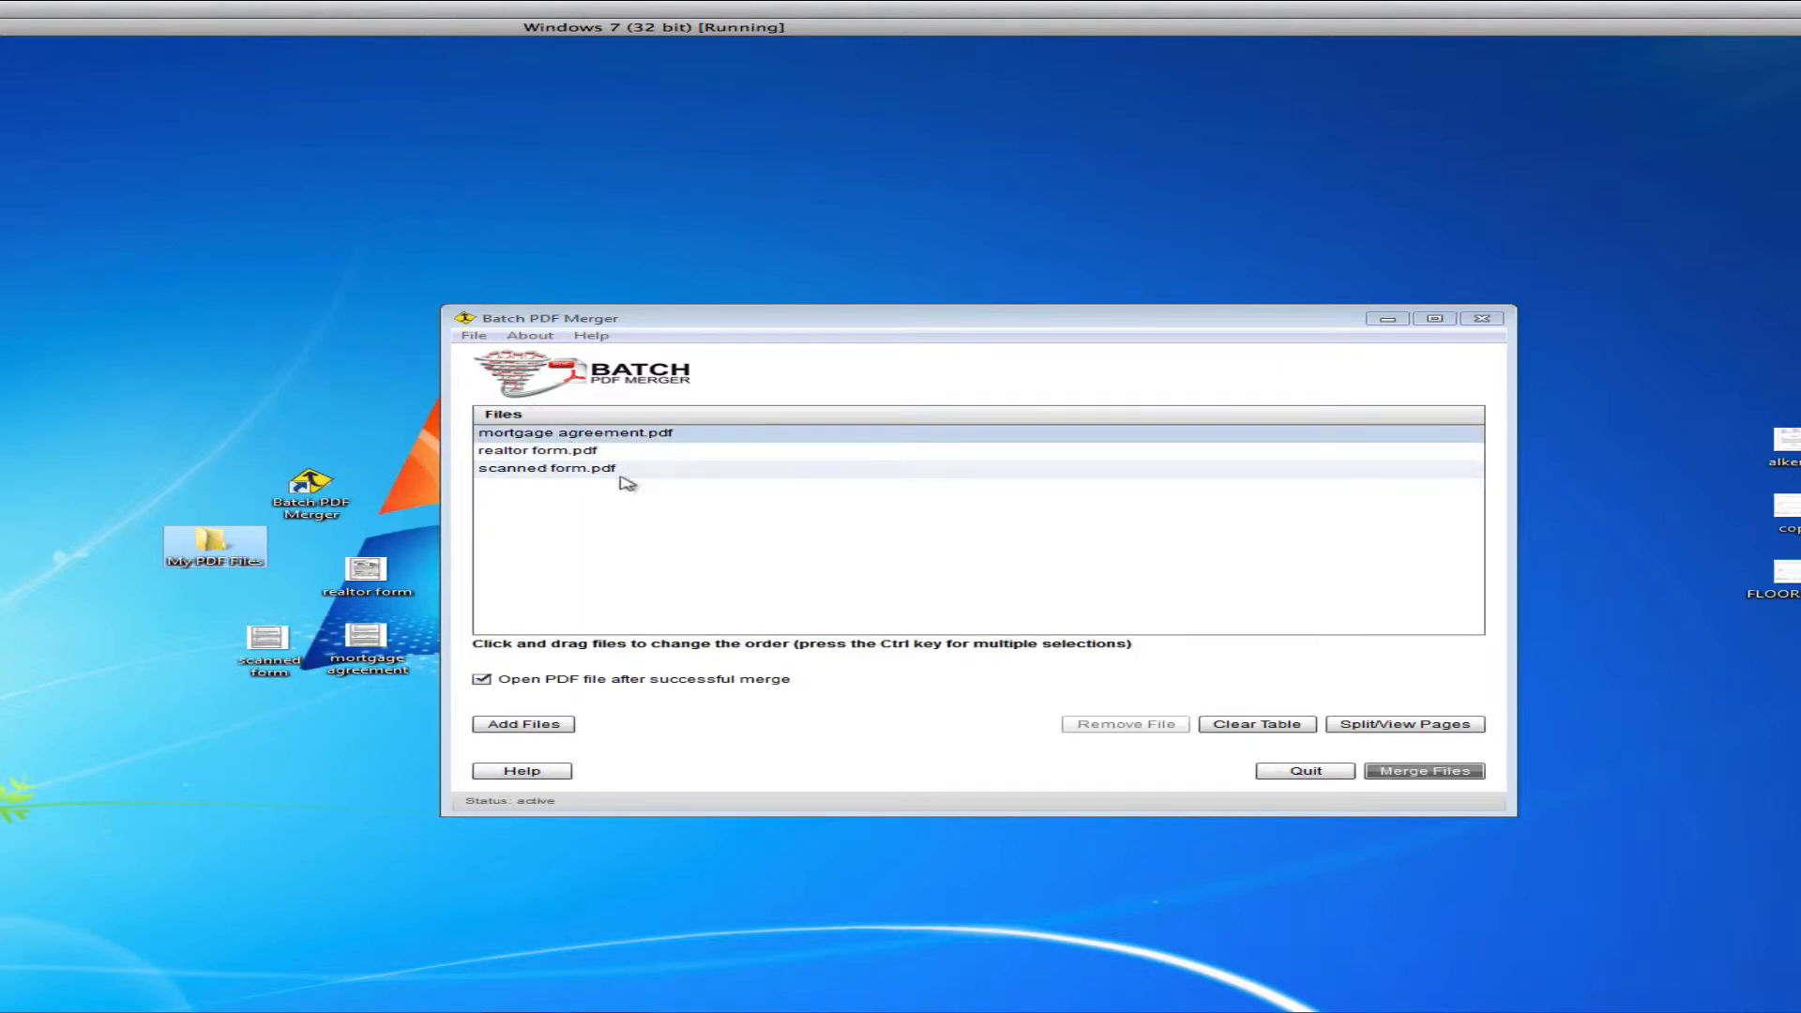
{"action": "left_click", "coordinate": [1260, 728]}
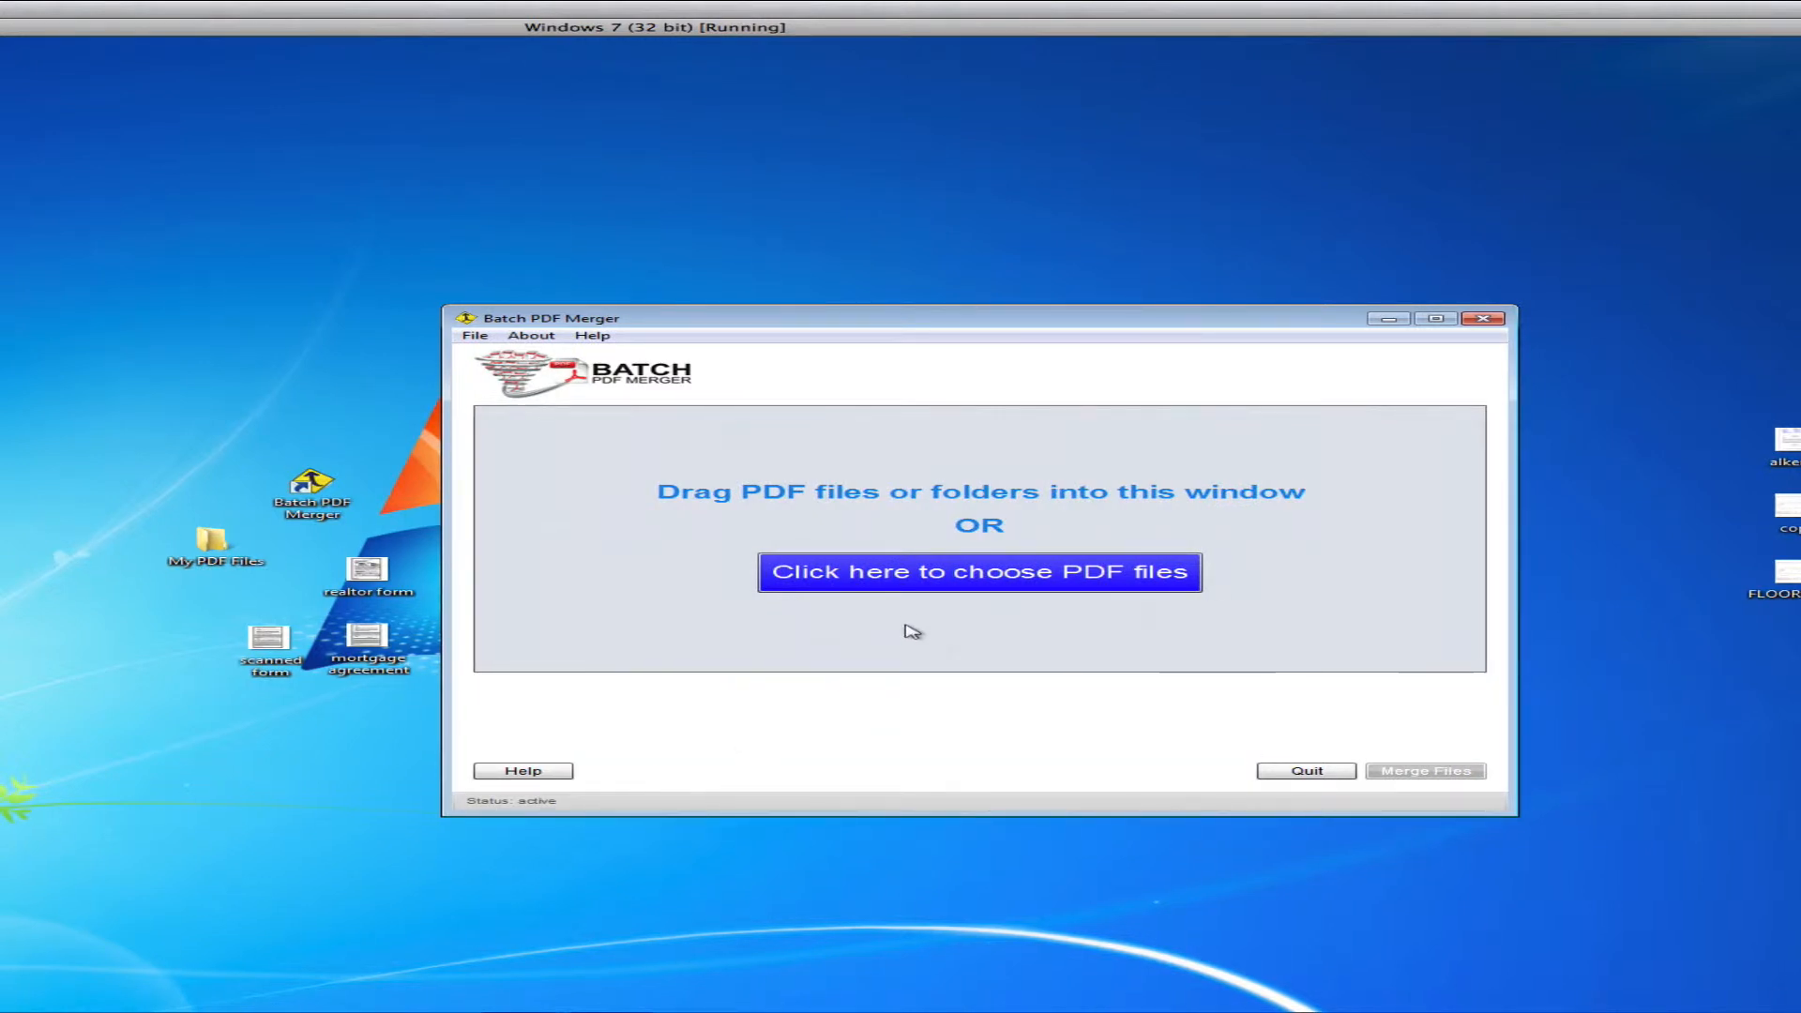
Choose the mortgage agreement, realtor form and scanned form PDFs from the desktop's My PDF Files folder for merging.
{"action": "left_click", "coordinate": [920, 584]}
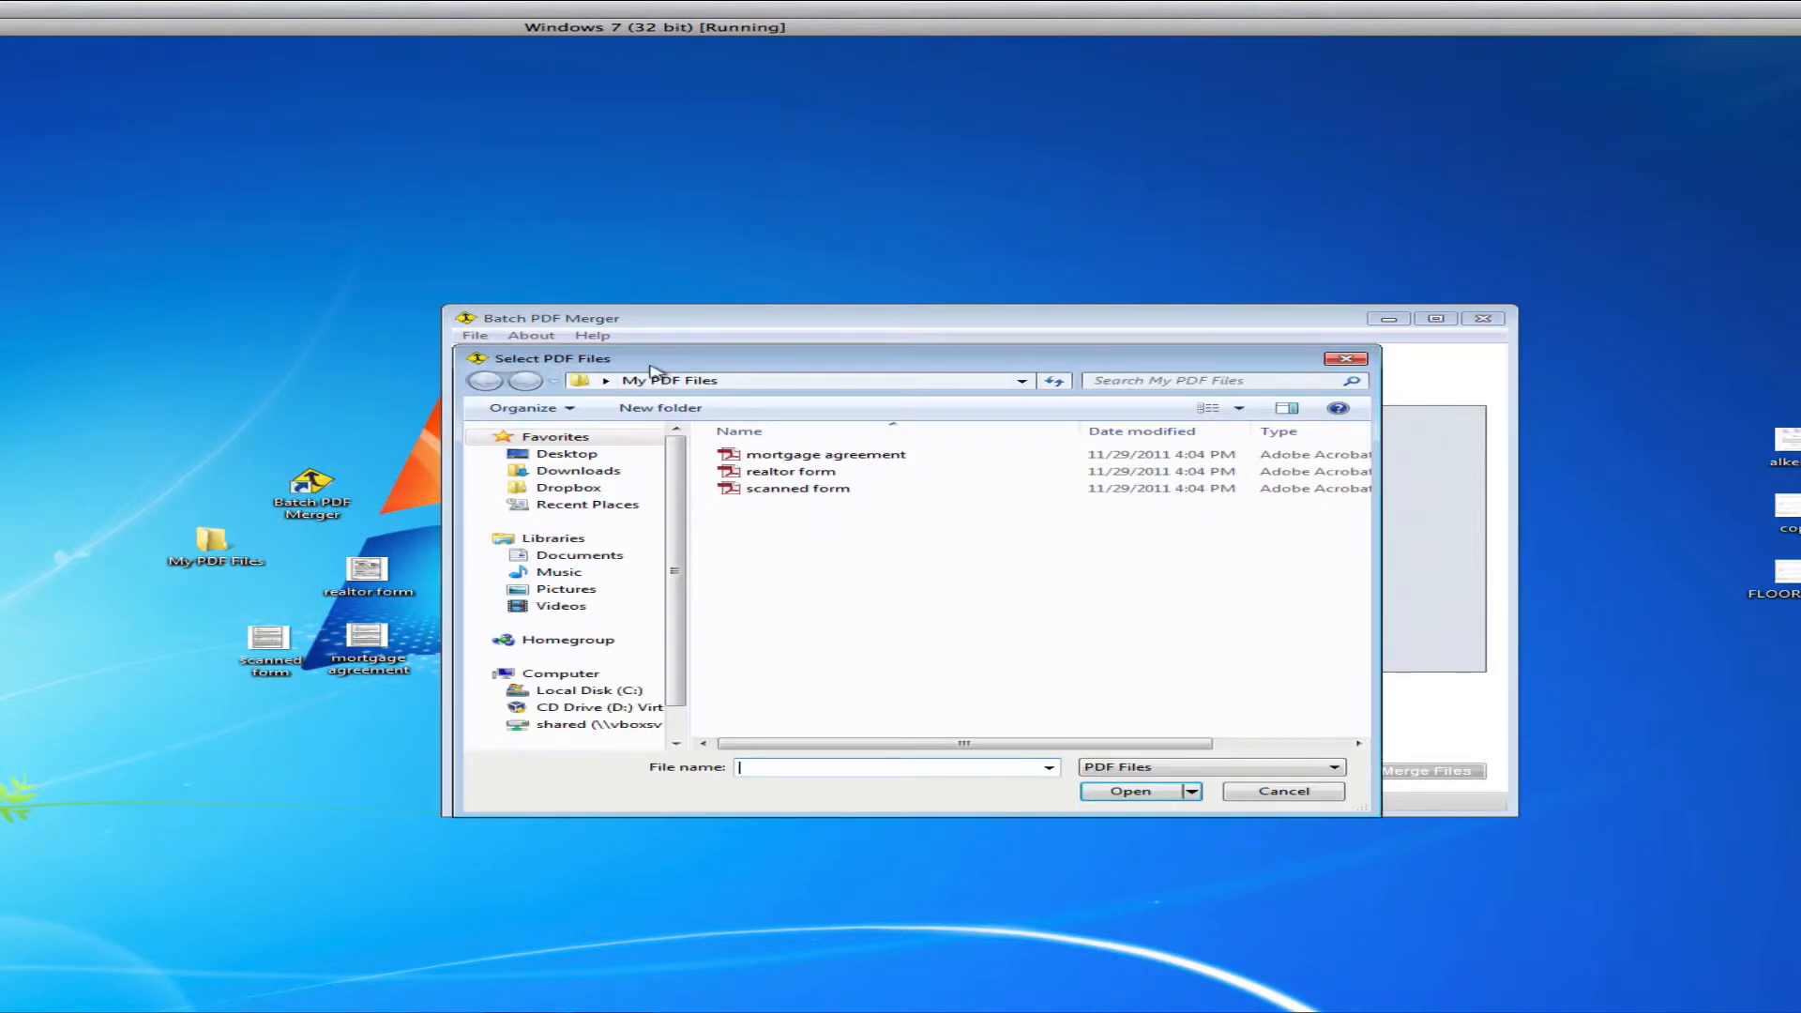
{"action": "left_click", "coordinate": [591, 444]}
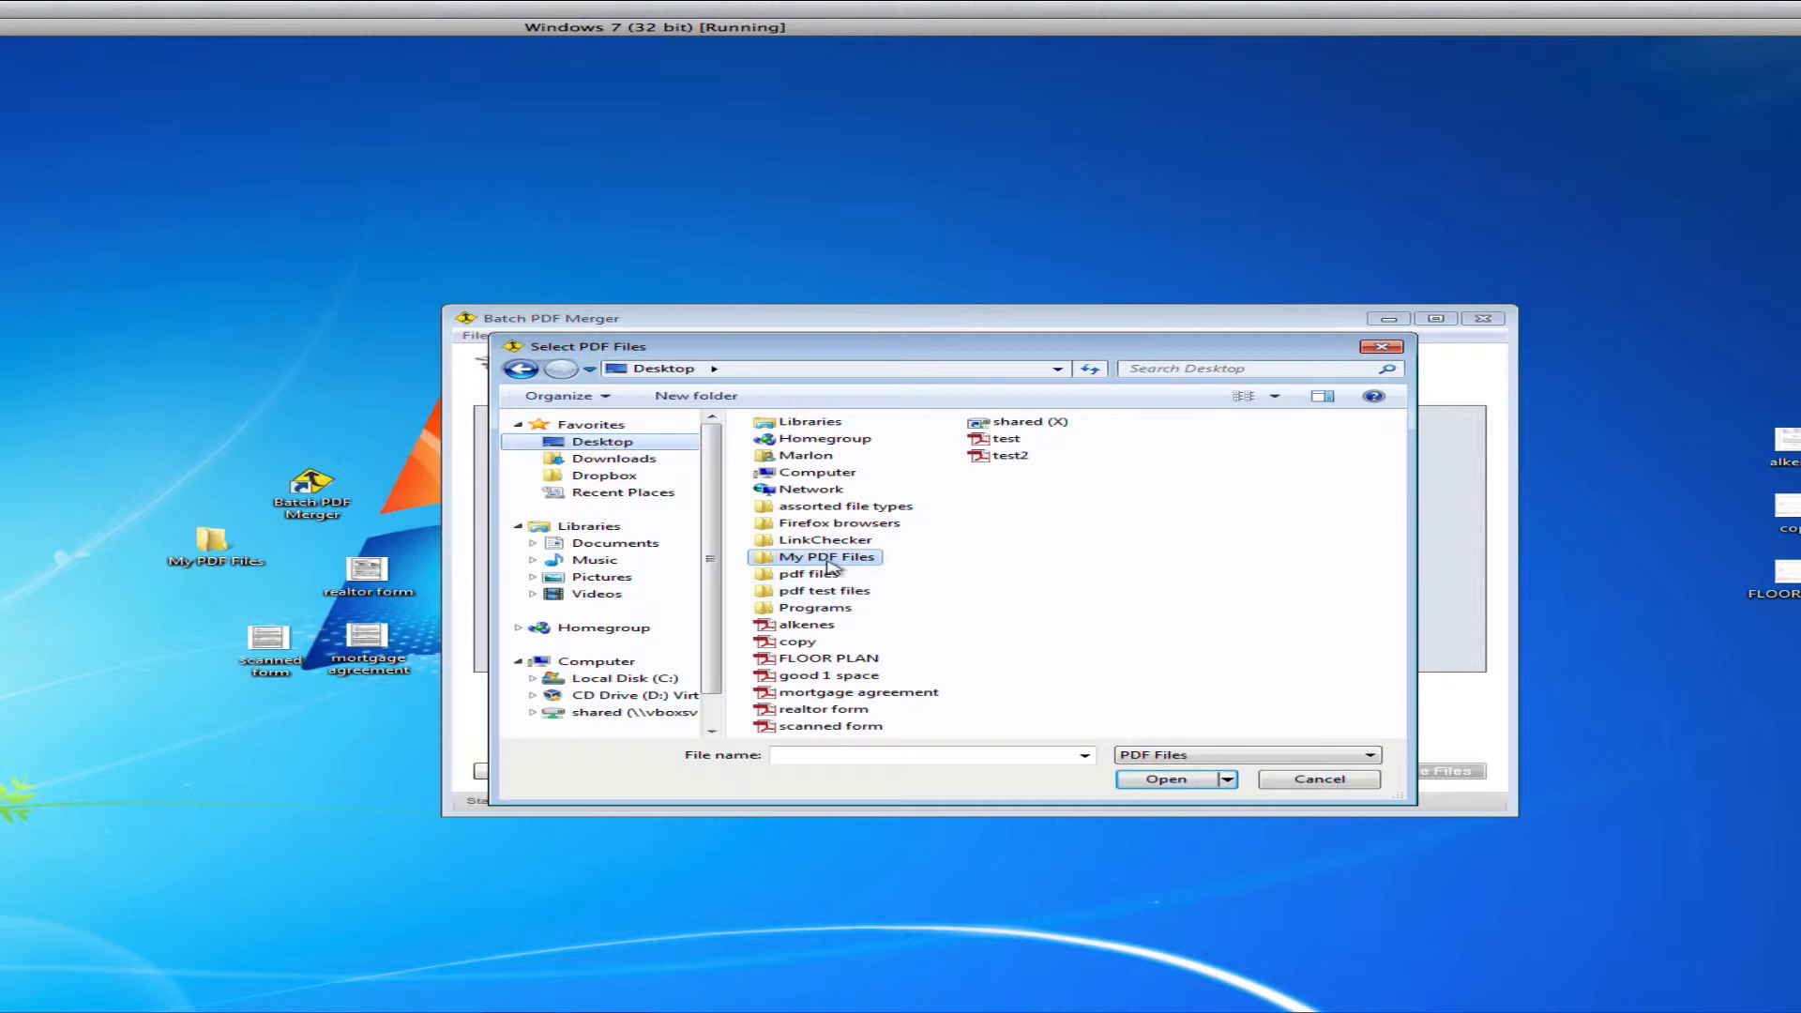
{"action": "left_click", "coordinate": [1187, 782]}
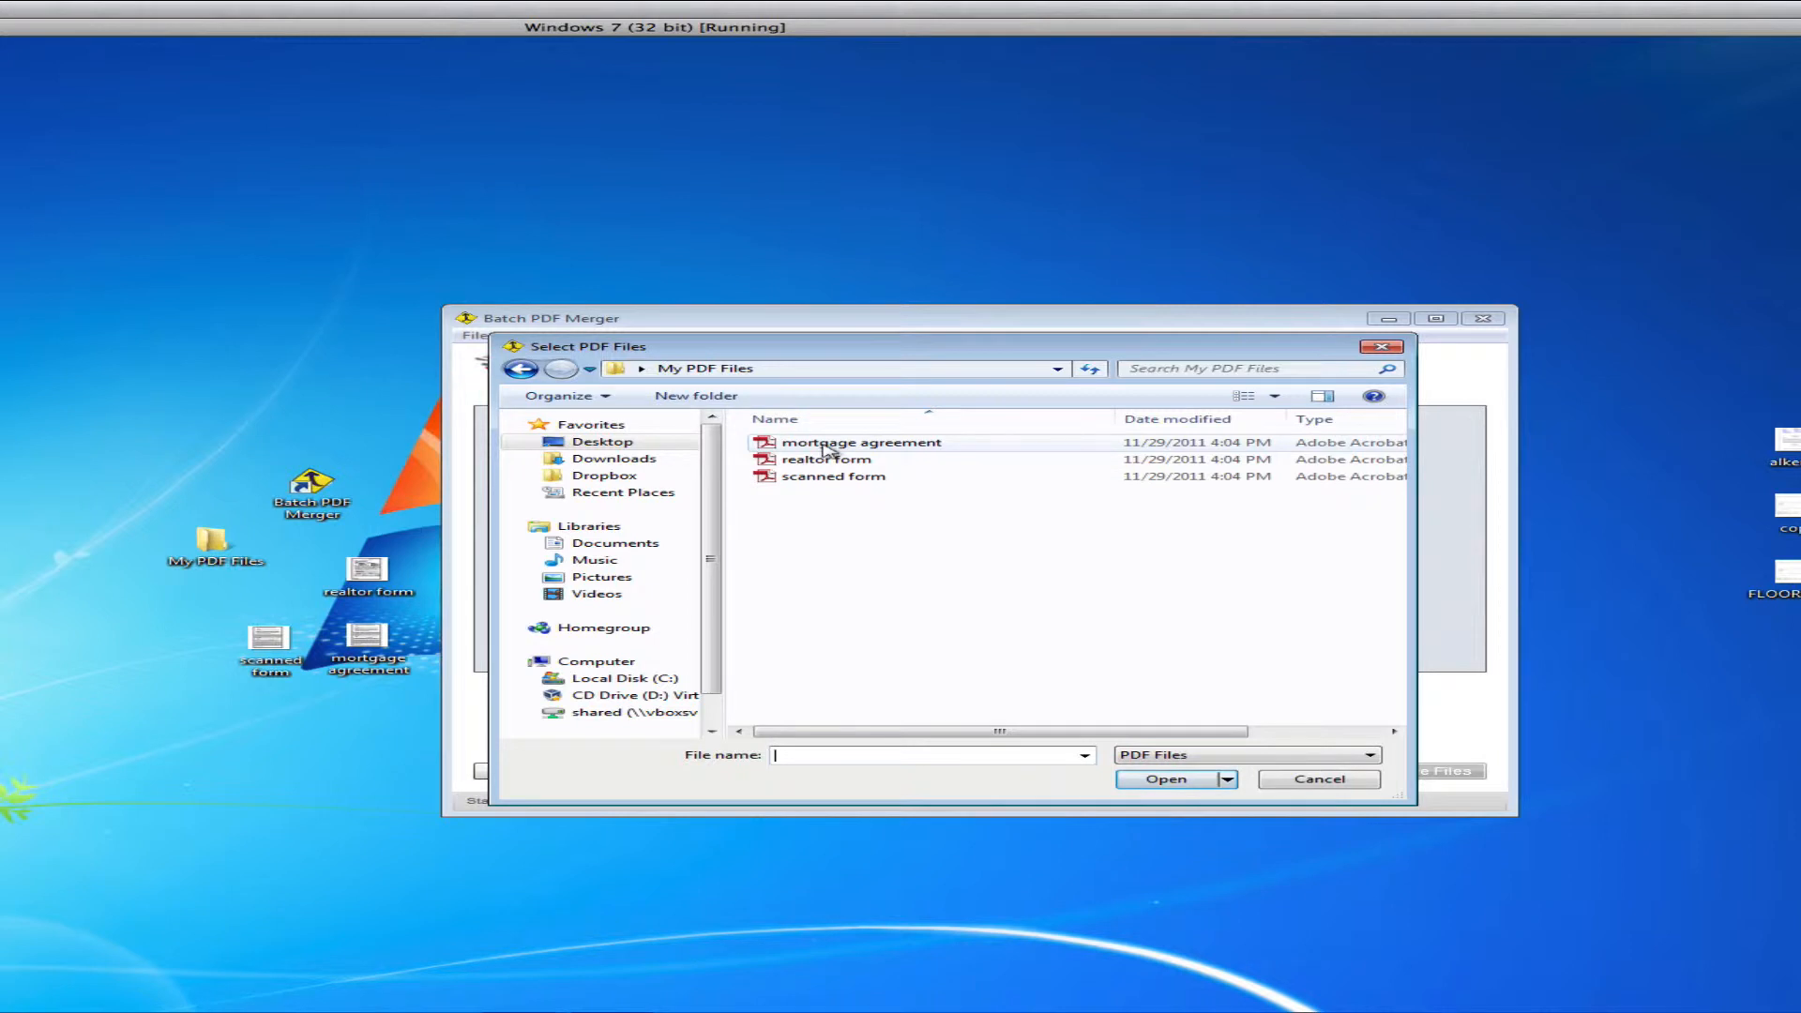
{"action": "left_click", "coordinate": [823, 445]}
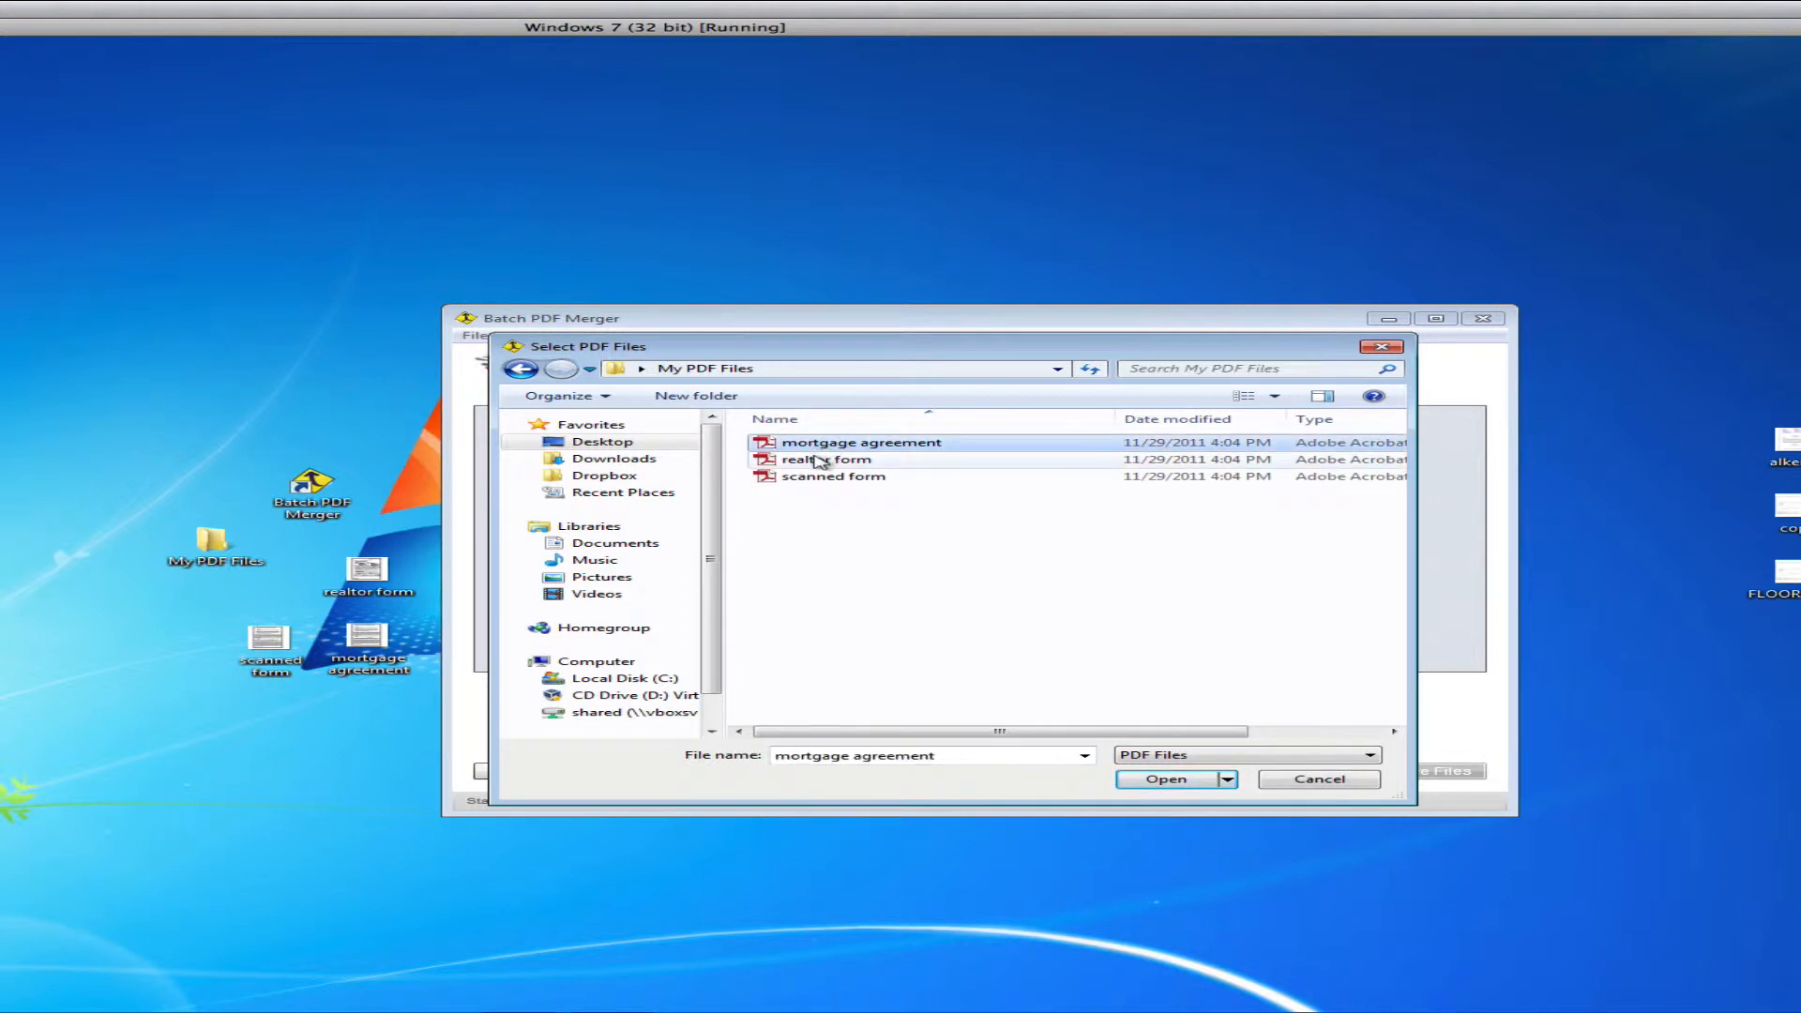
{"action": "left_click", "coordinate": [826, 477], "text": "shift"}
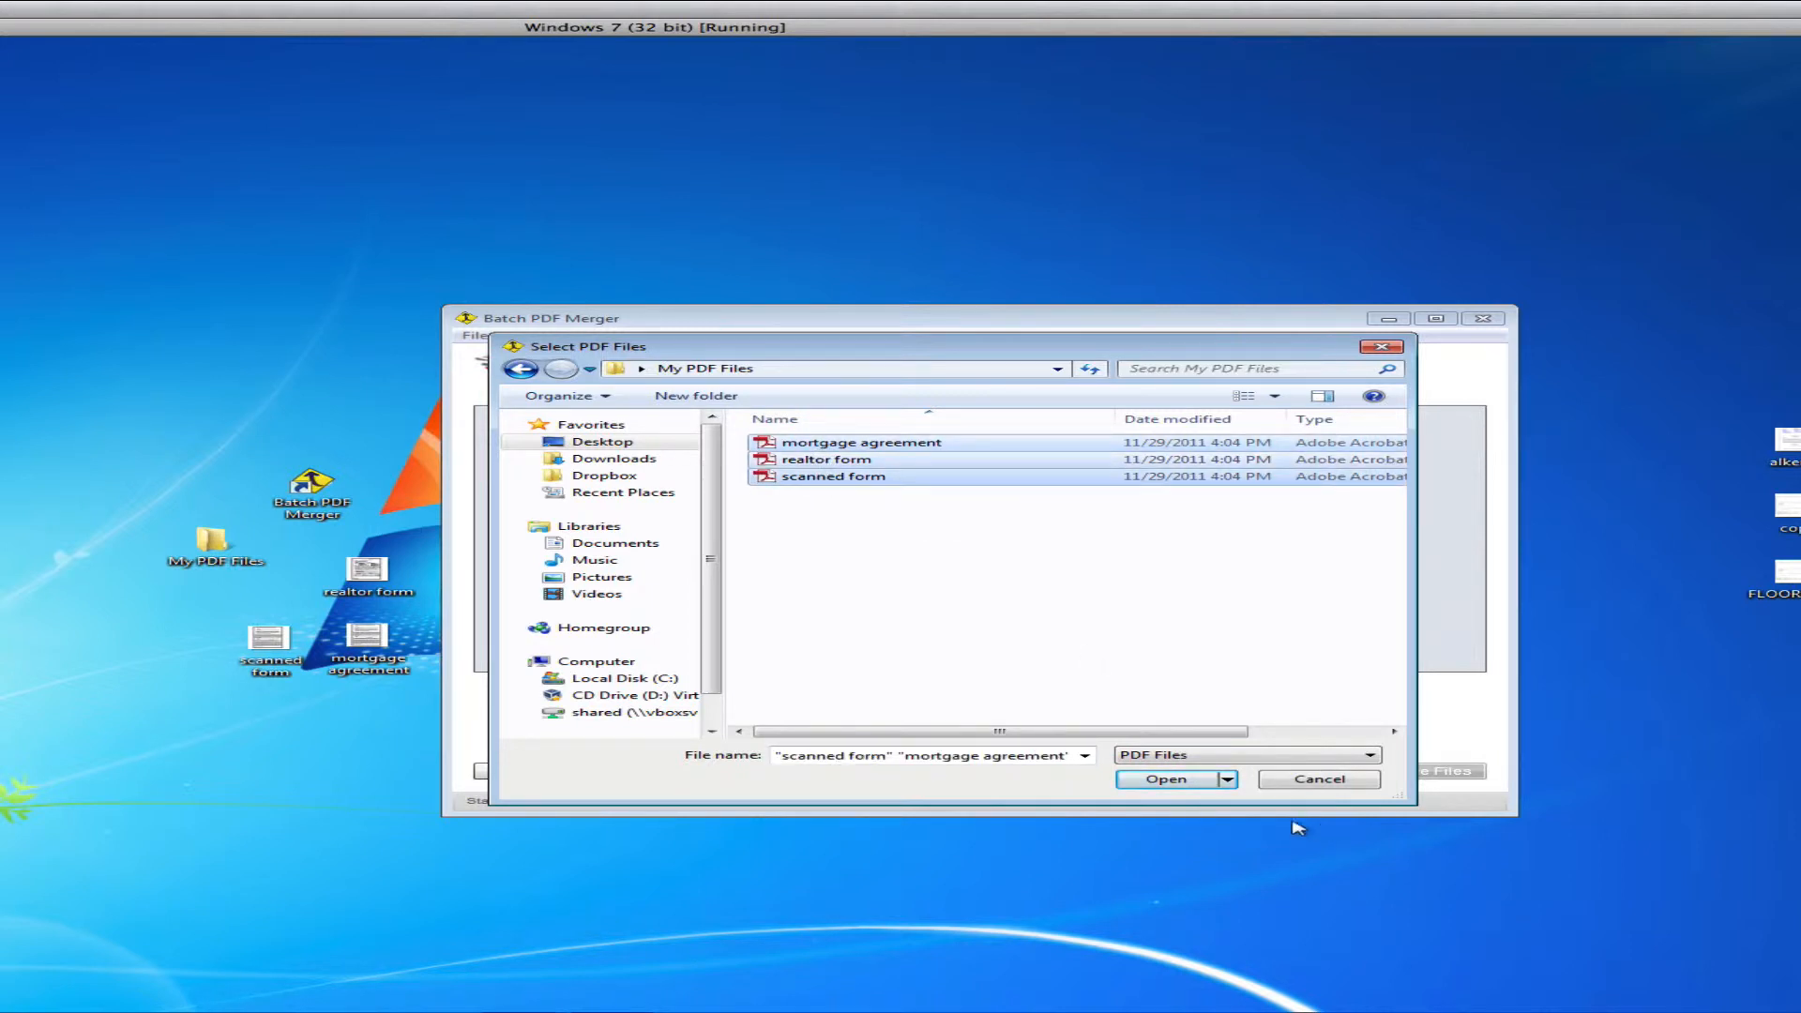
{"action": "left_click", "coordinate": [1172, 787]}
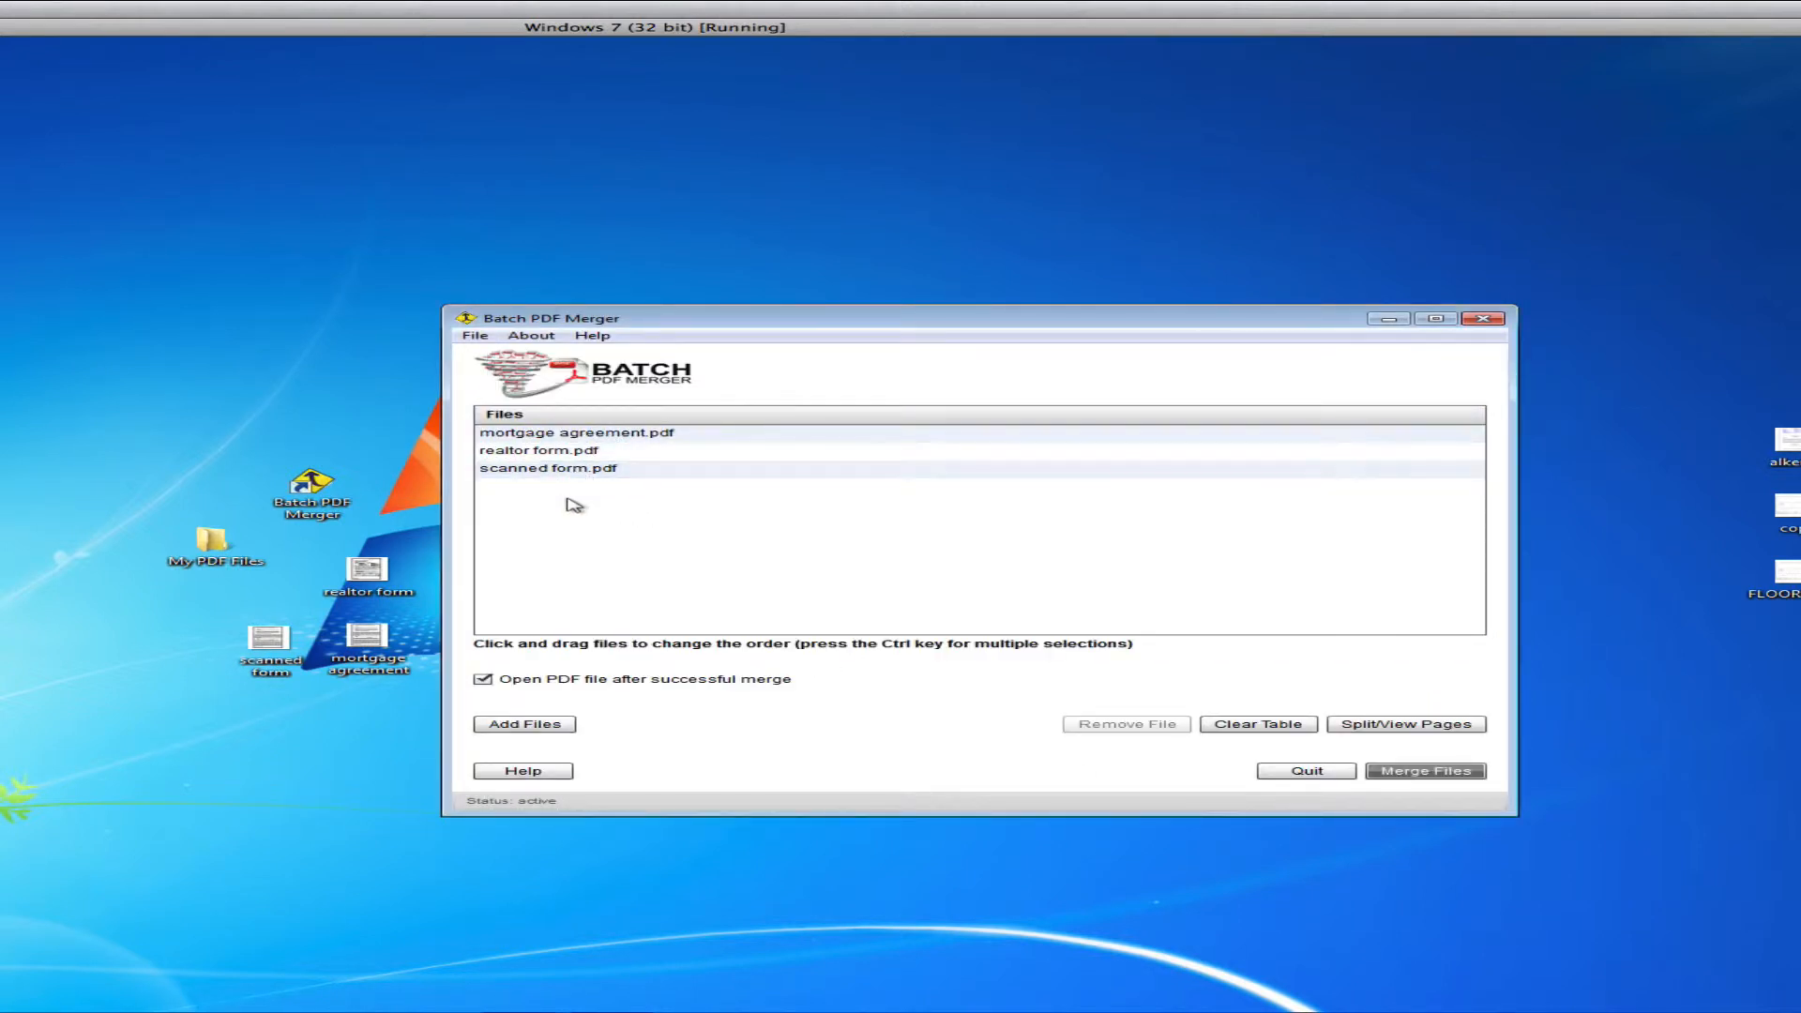
Reorder the file list to scanned form.pdf, realtor form.pdf and mortgage agreement.pdf.
{"action": "left_click", "coordinate": [522, 472]}
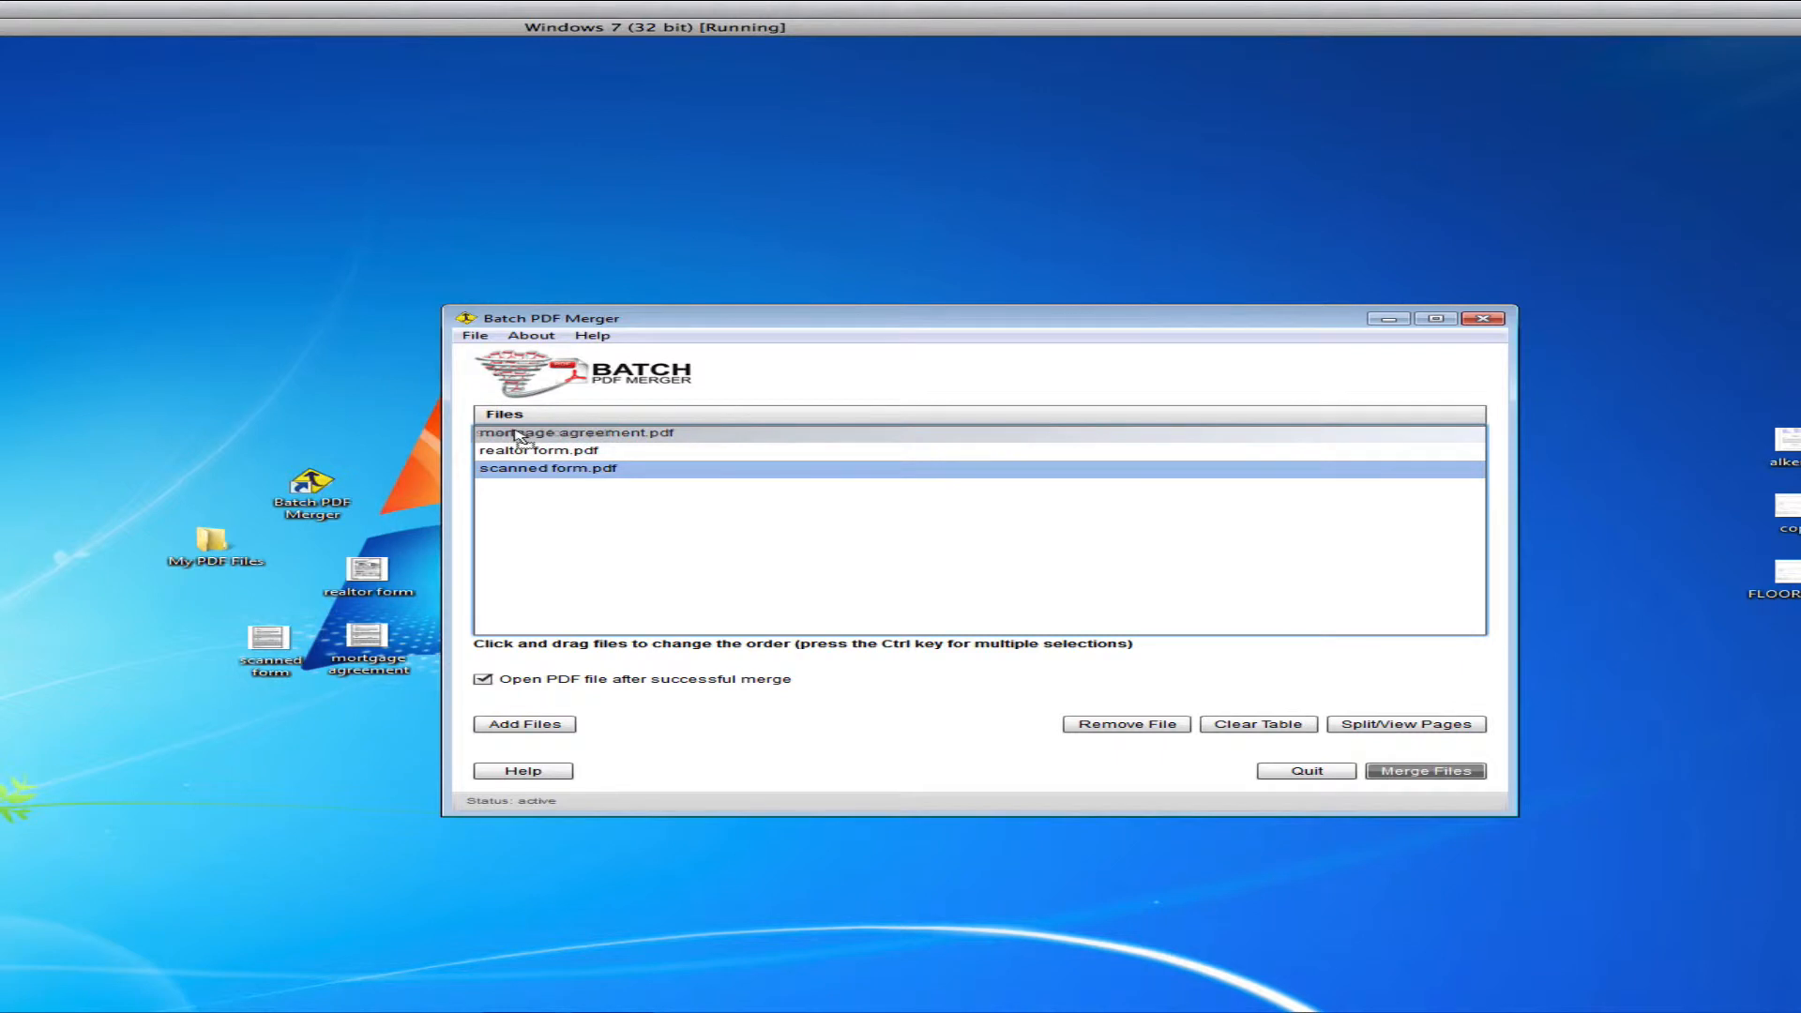
{"action": "left_click_drag", "start_coordinate": [511, 474], "coordinate": [513, 435]}
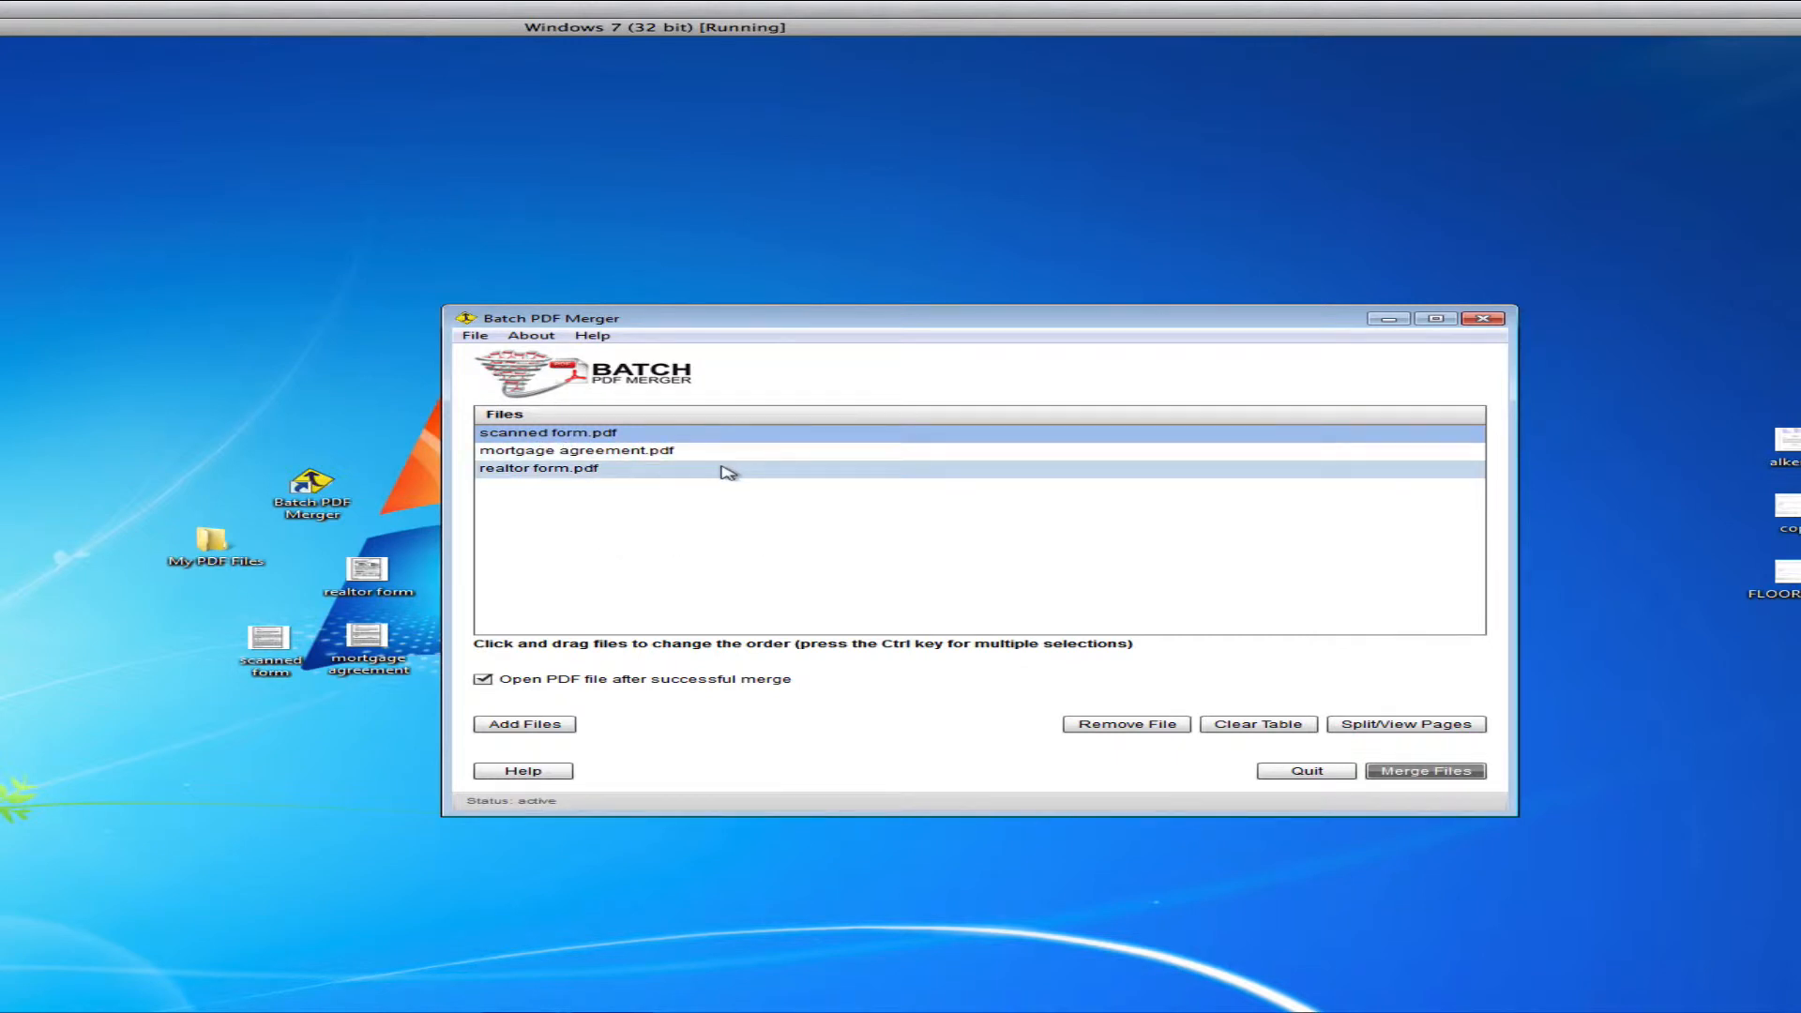
{"action": "left_click", "coordinate": [629, 456]}
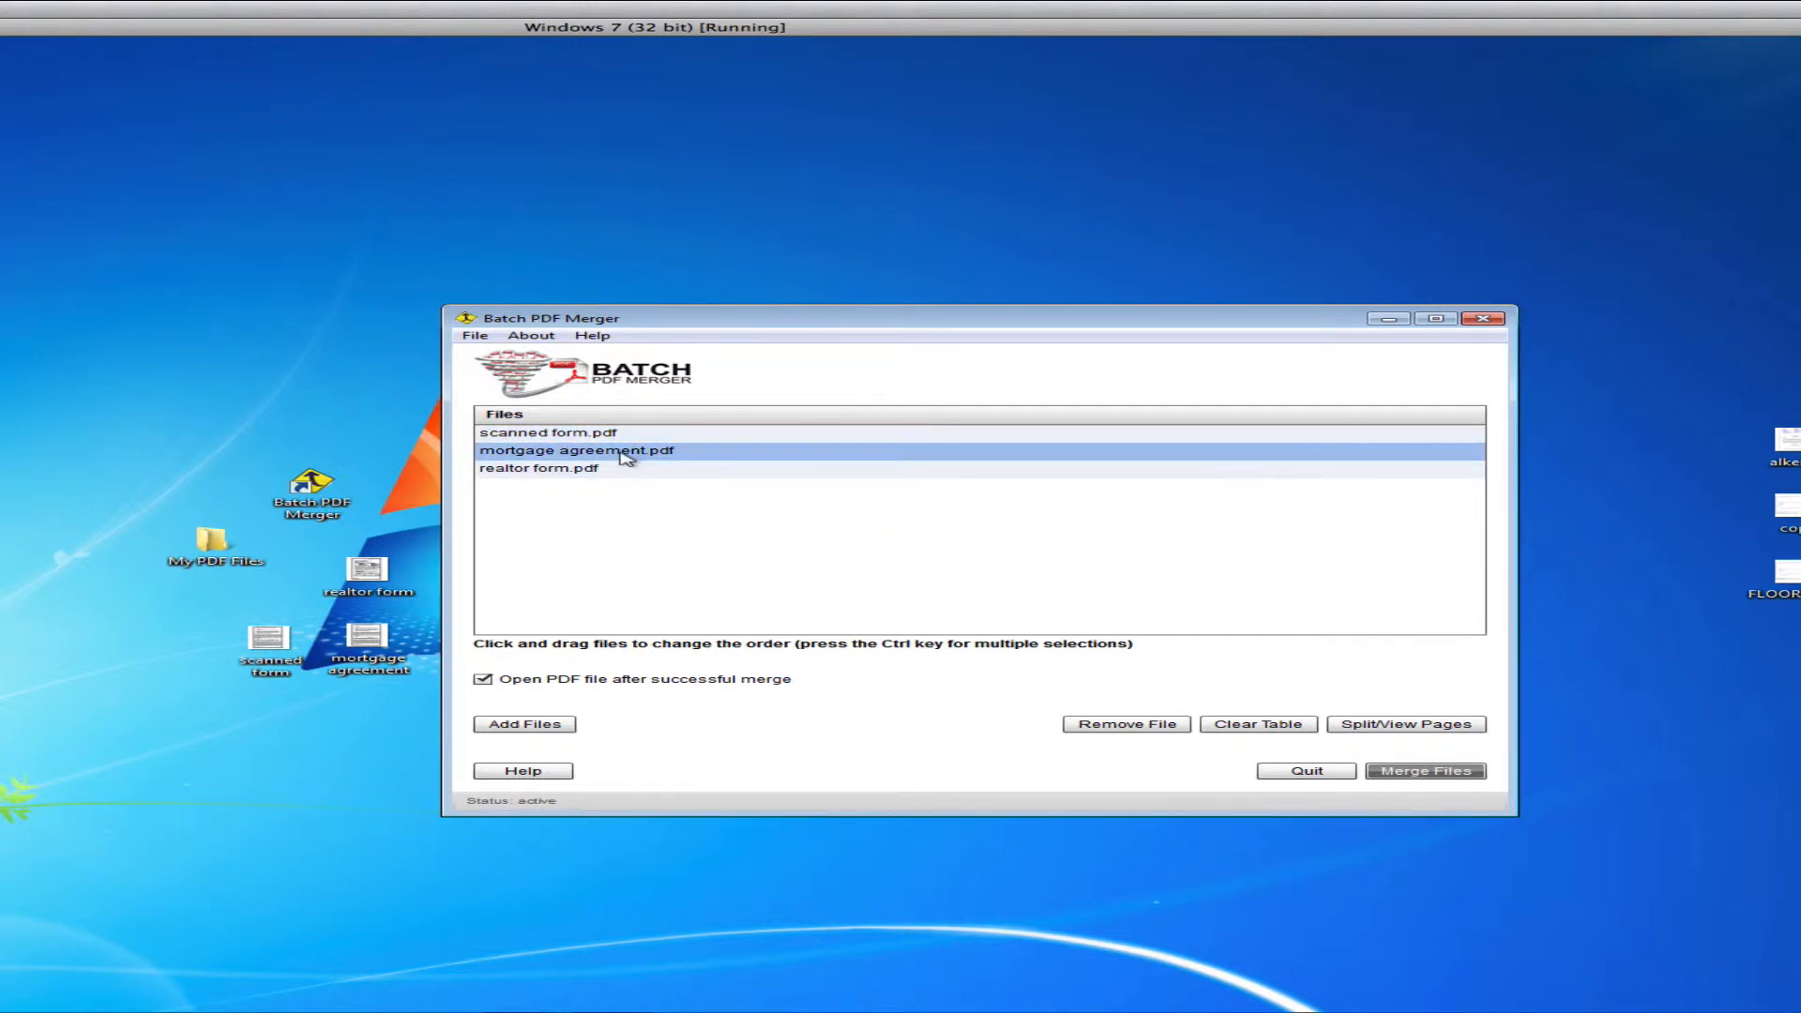
{"action": "left_click_drag", "start_coordinate": [622, 454], "coordinate": [622, 479]}
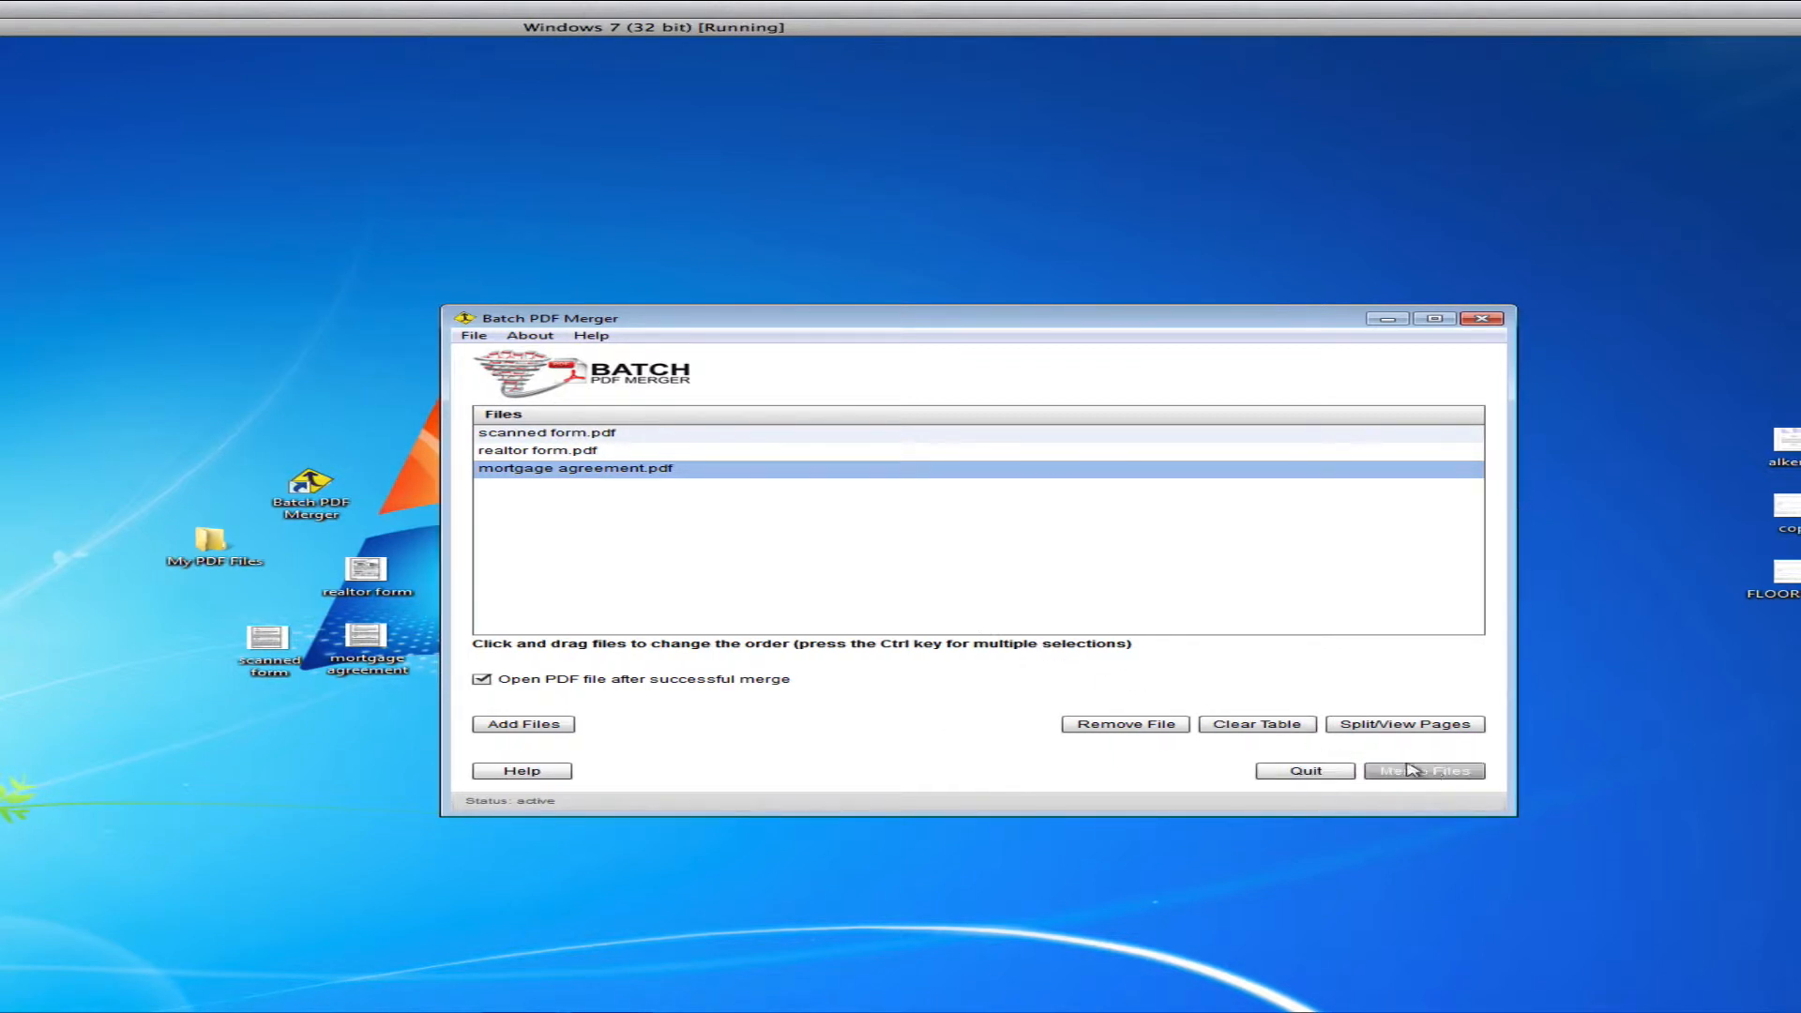
Merge the listed files and save the combined PDF on the Desktop as "test".
{"action": "left_click", "coordinate": [1442, 775]}
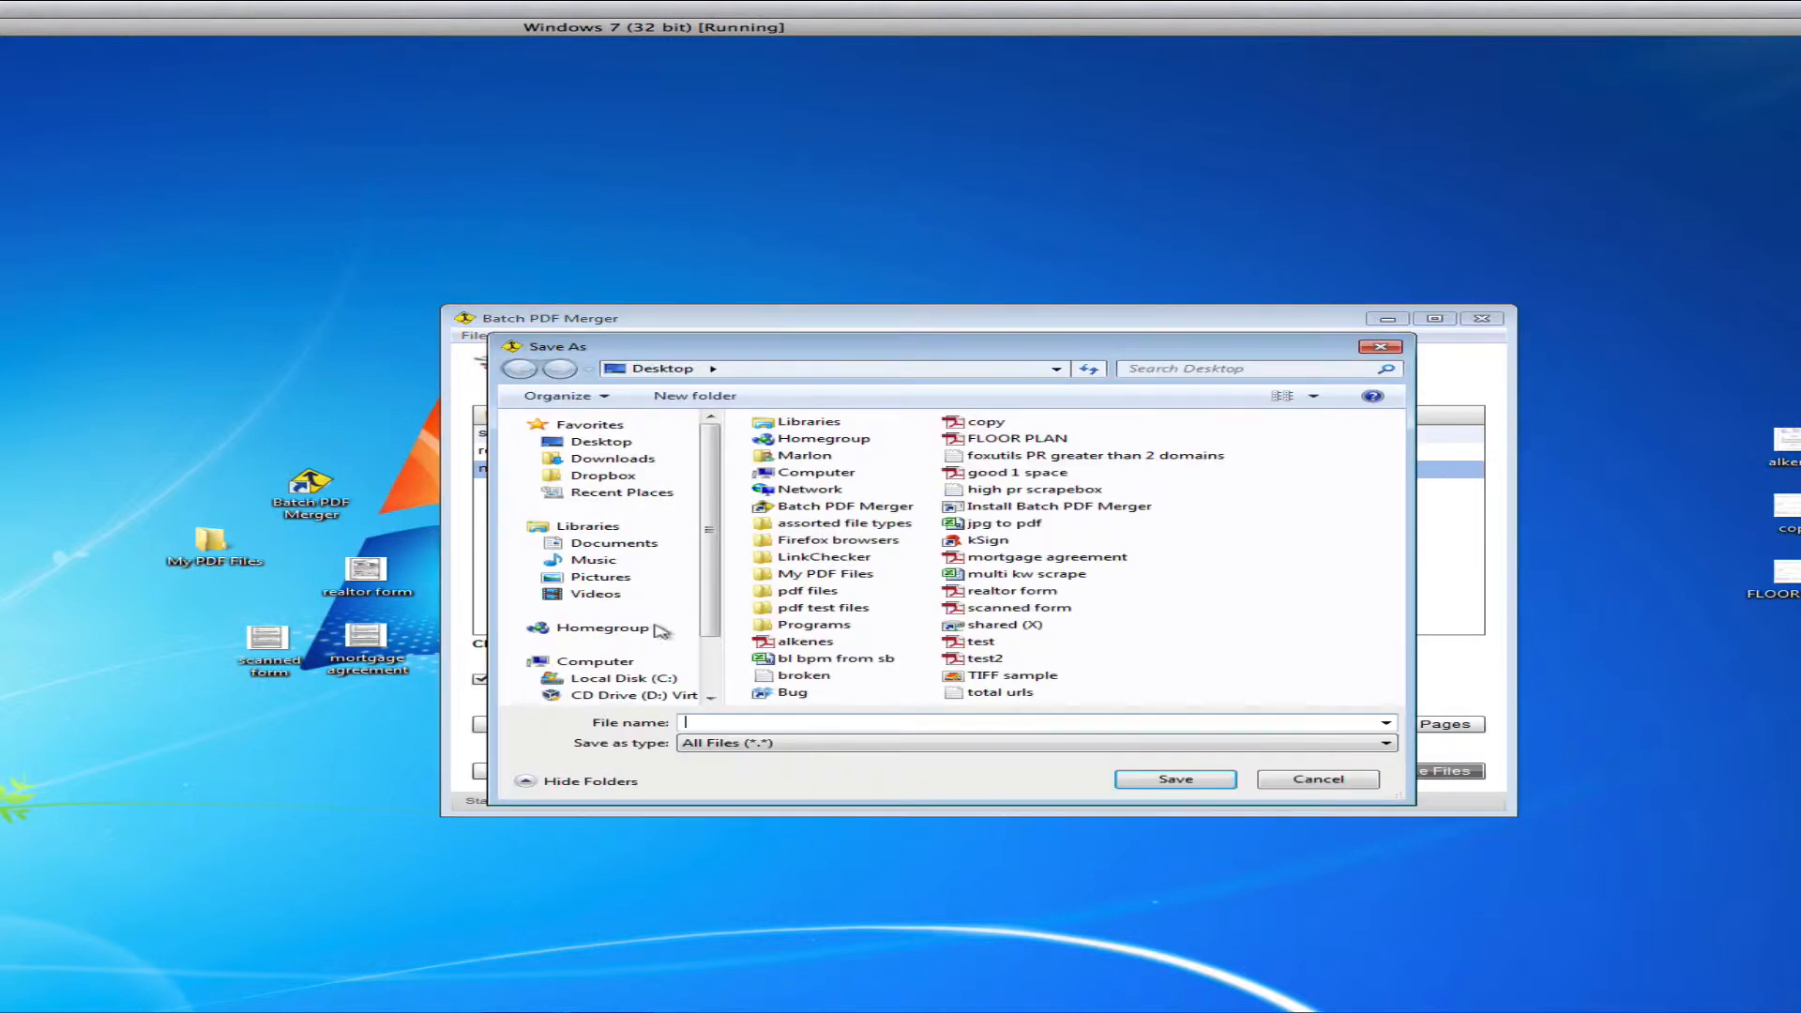
{"action": "left_click", "coordinate": [605, 448]}
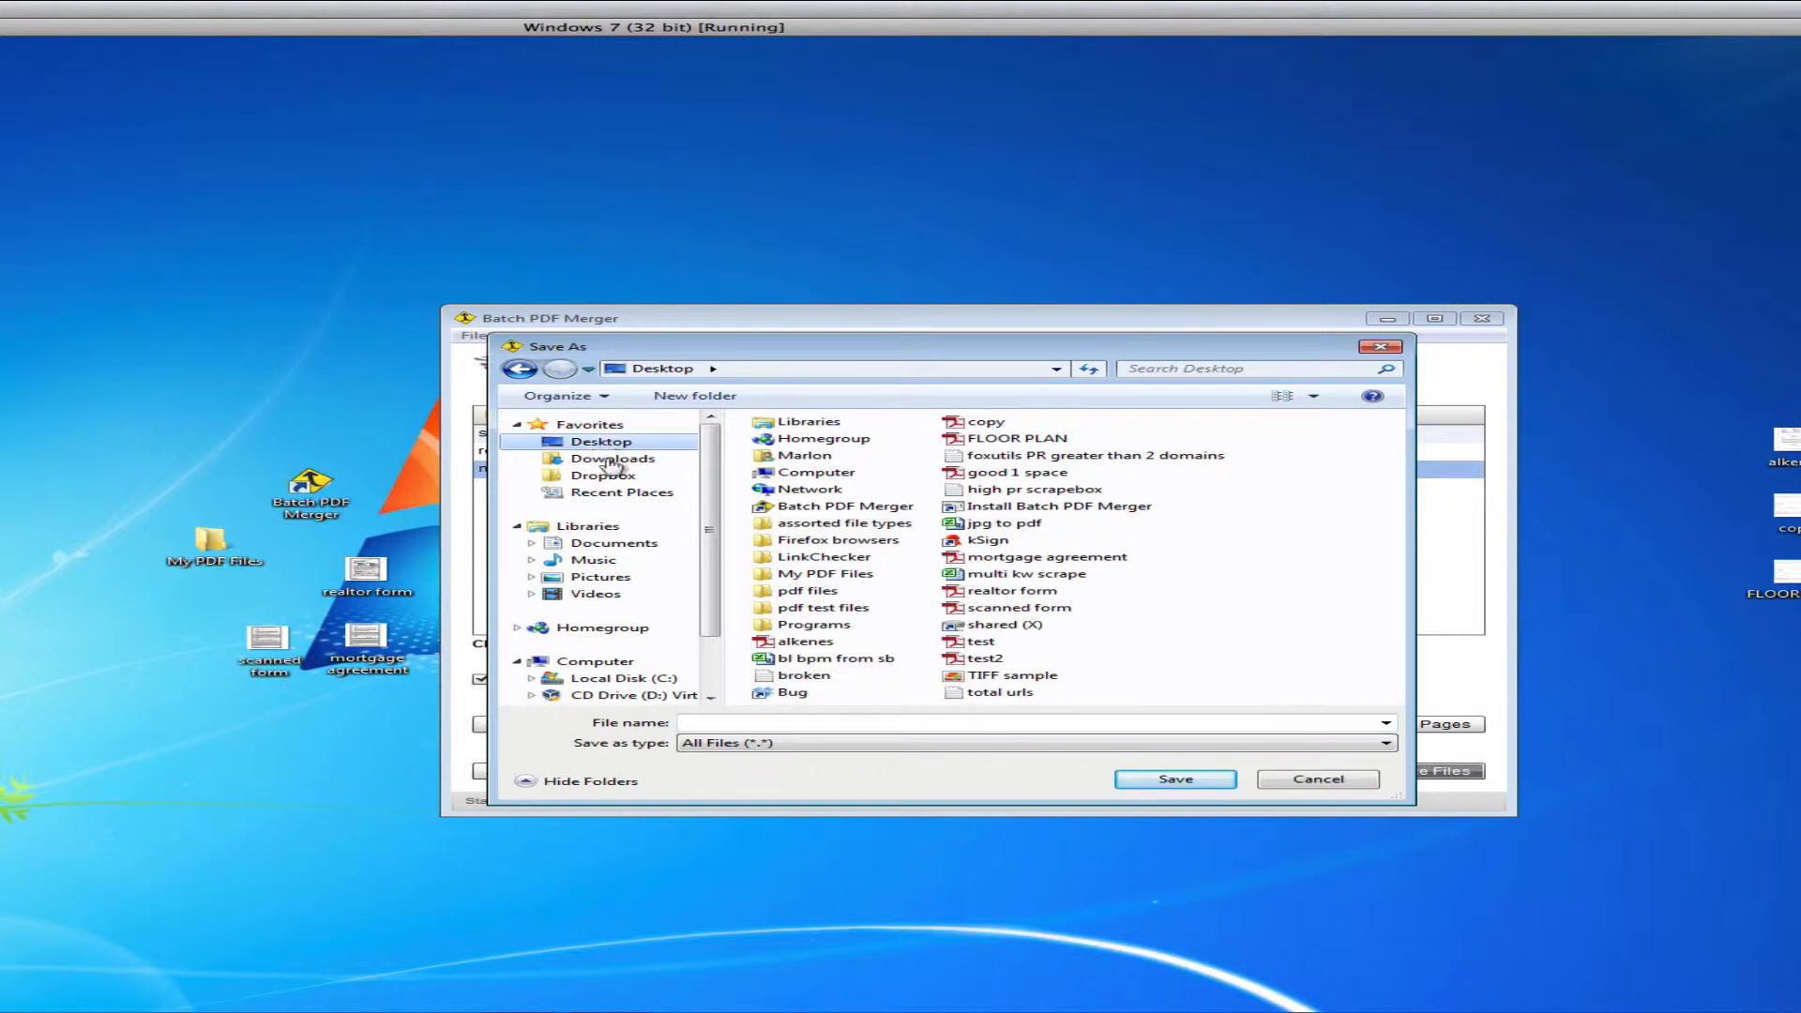
{"action": "left_click", "coordinate": [727, 724]}
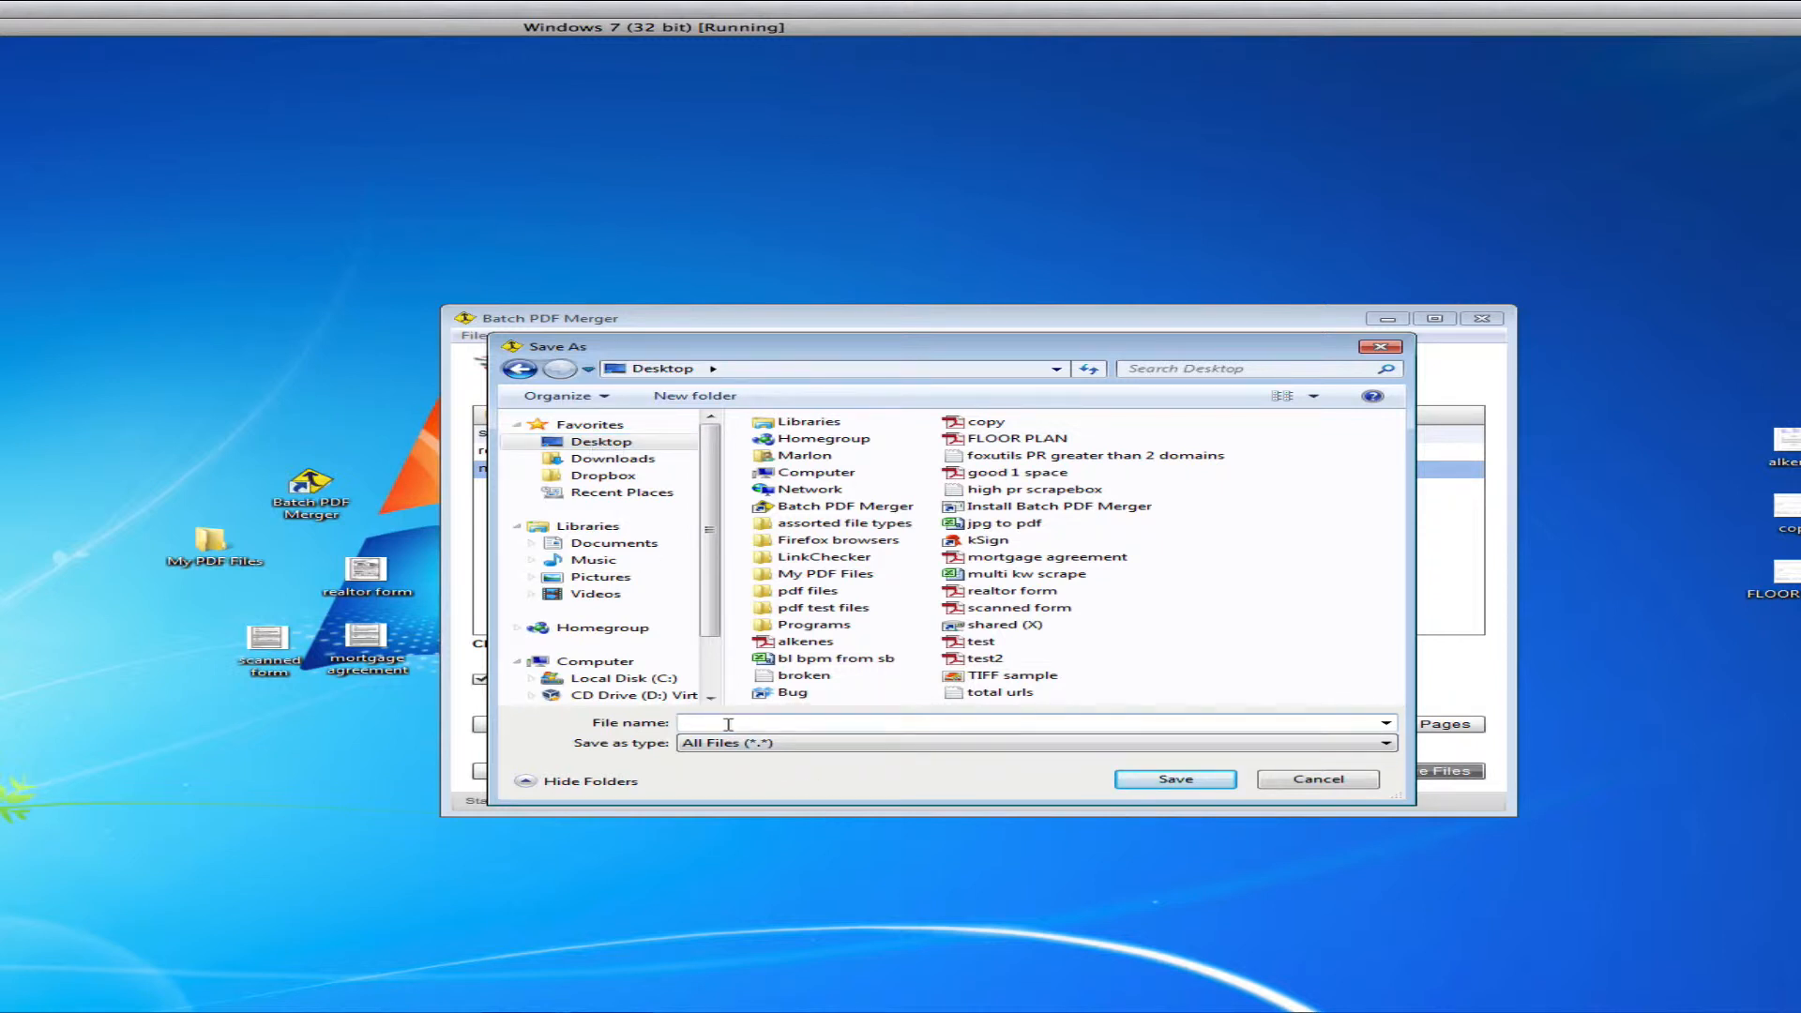
{"action": "type", "text": "test"}
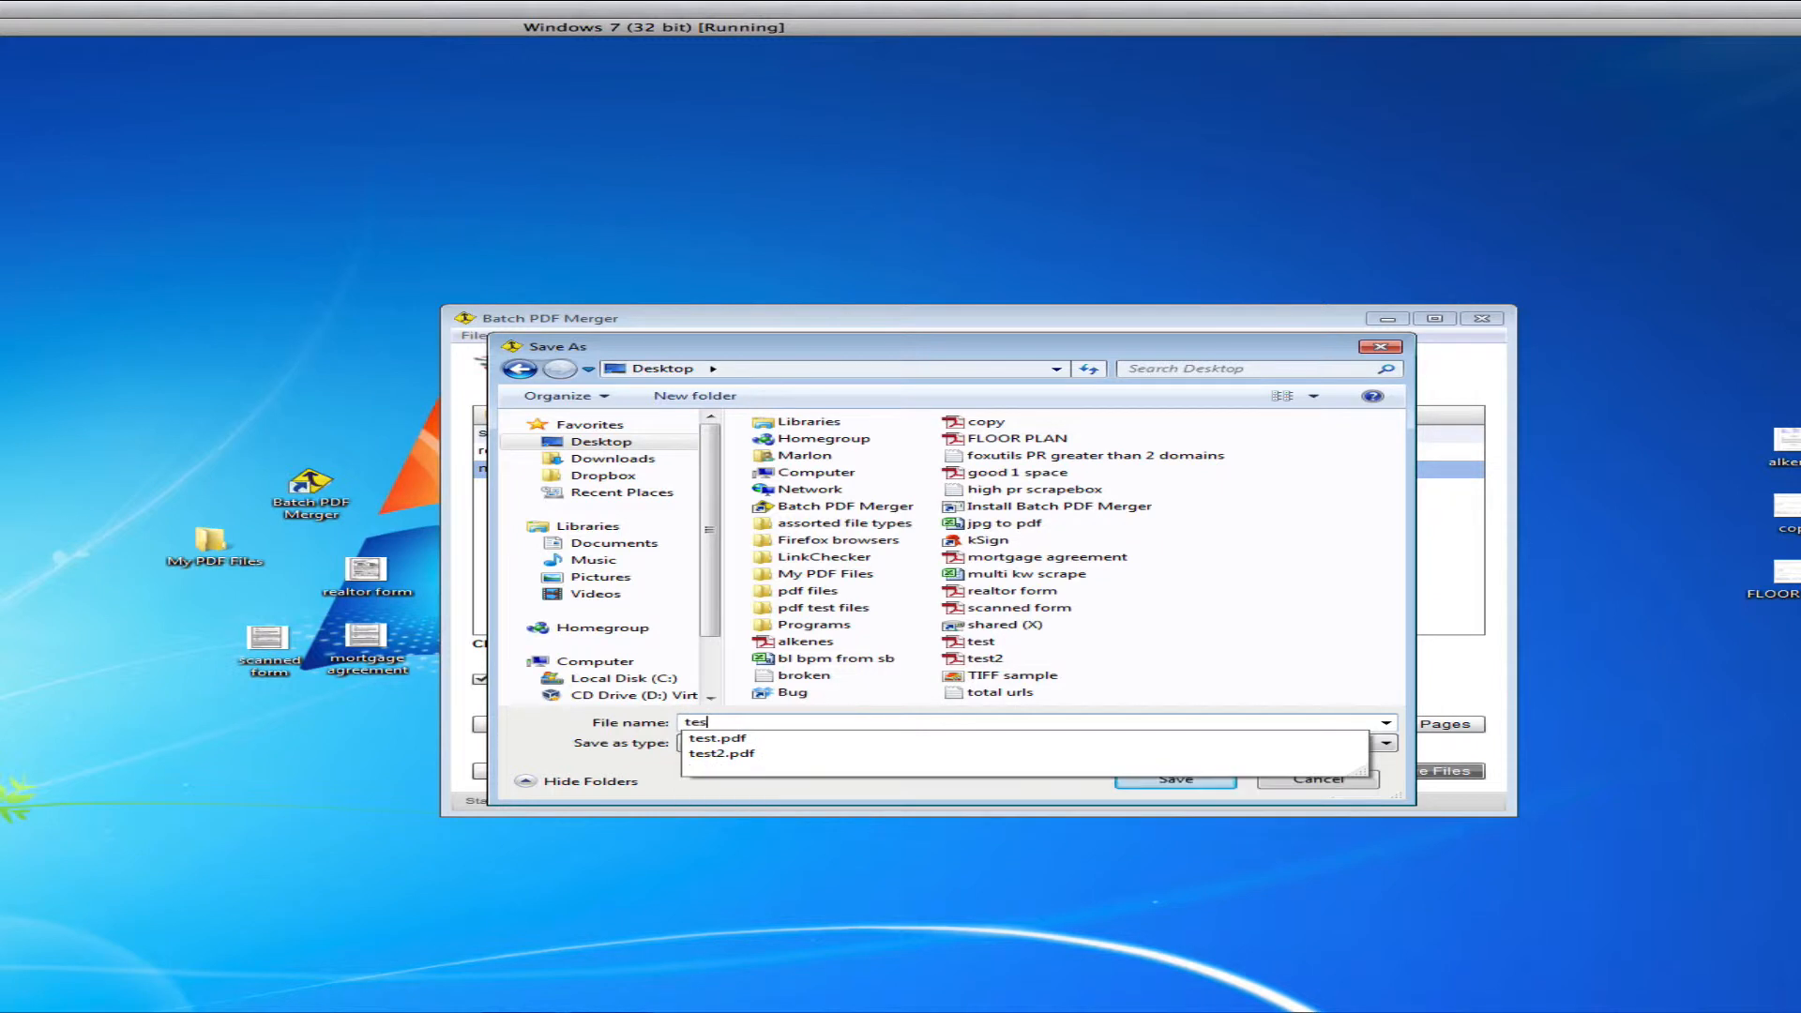
{"action": "left_click", "coordinate": [916, 796]}
{"action": "left_click", "coordinate": [1176, 780]}
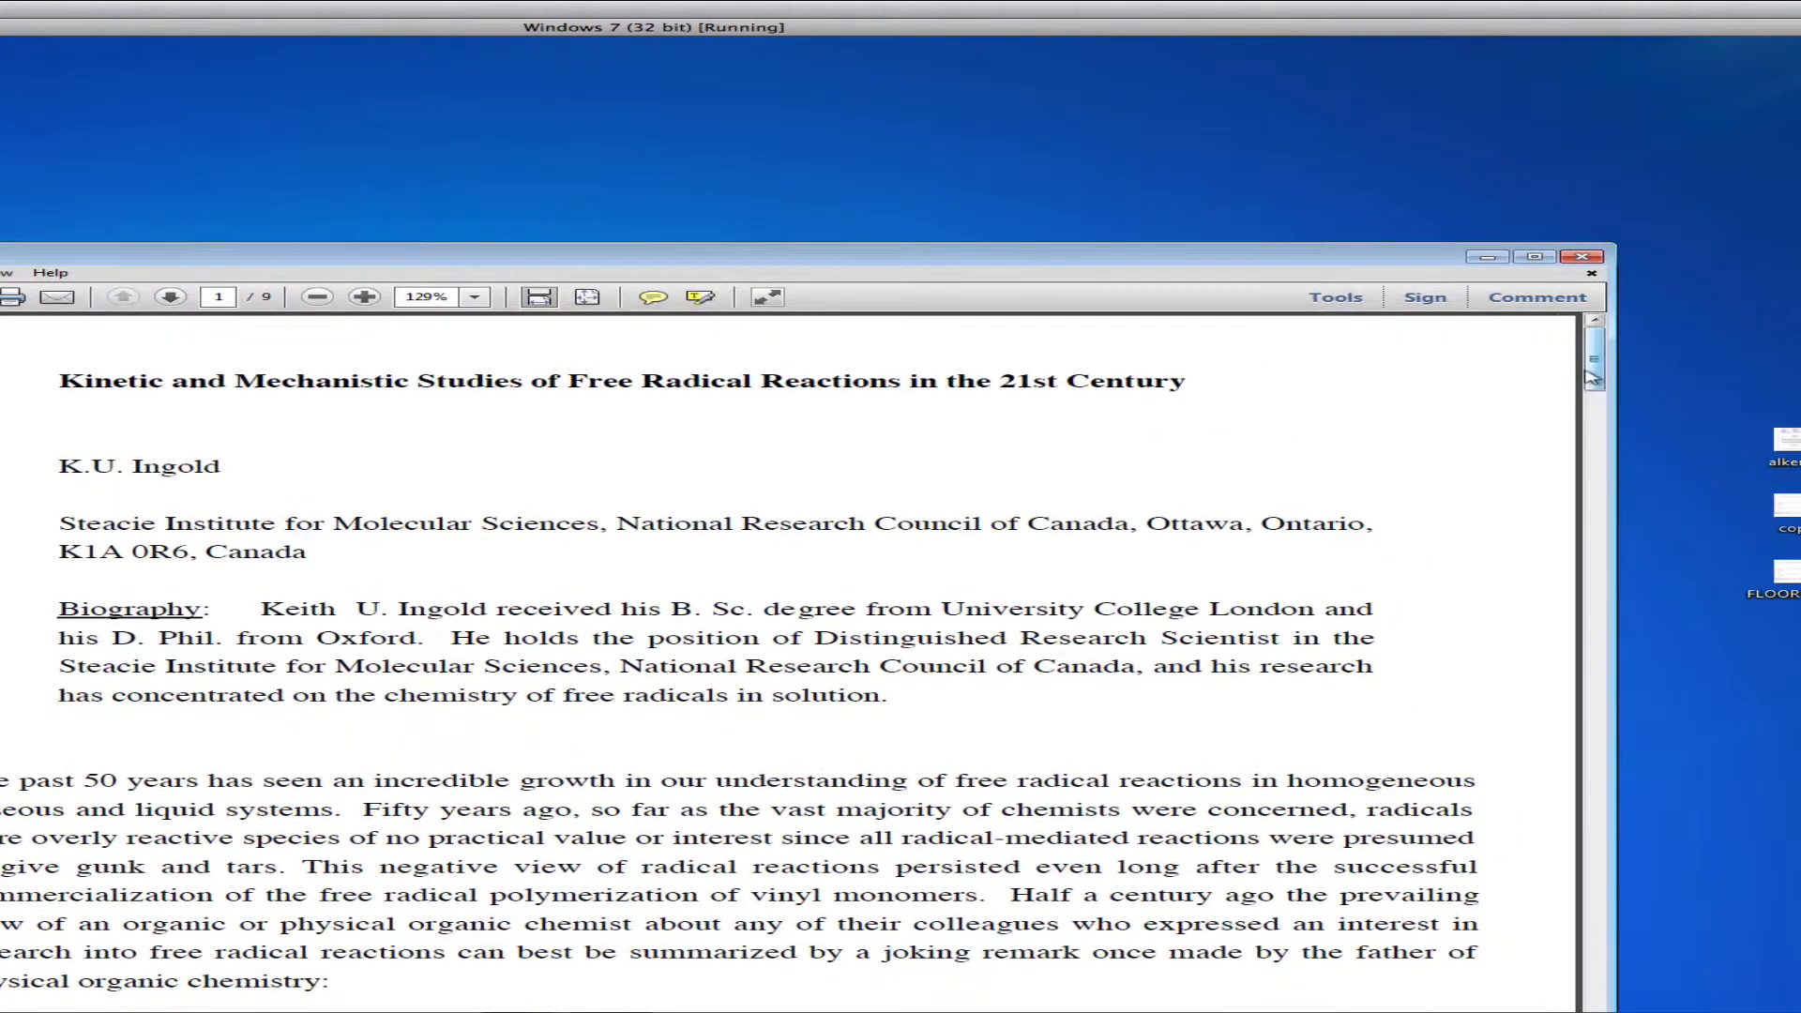
Look through the pages of the merged PDF and close it.
{"action": "left_click_drag", "start_coordinate": [1595, 362], "coordinate": [1597, 764]}
{"action": "left_click", "coordinate": [1582, 257]}
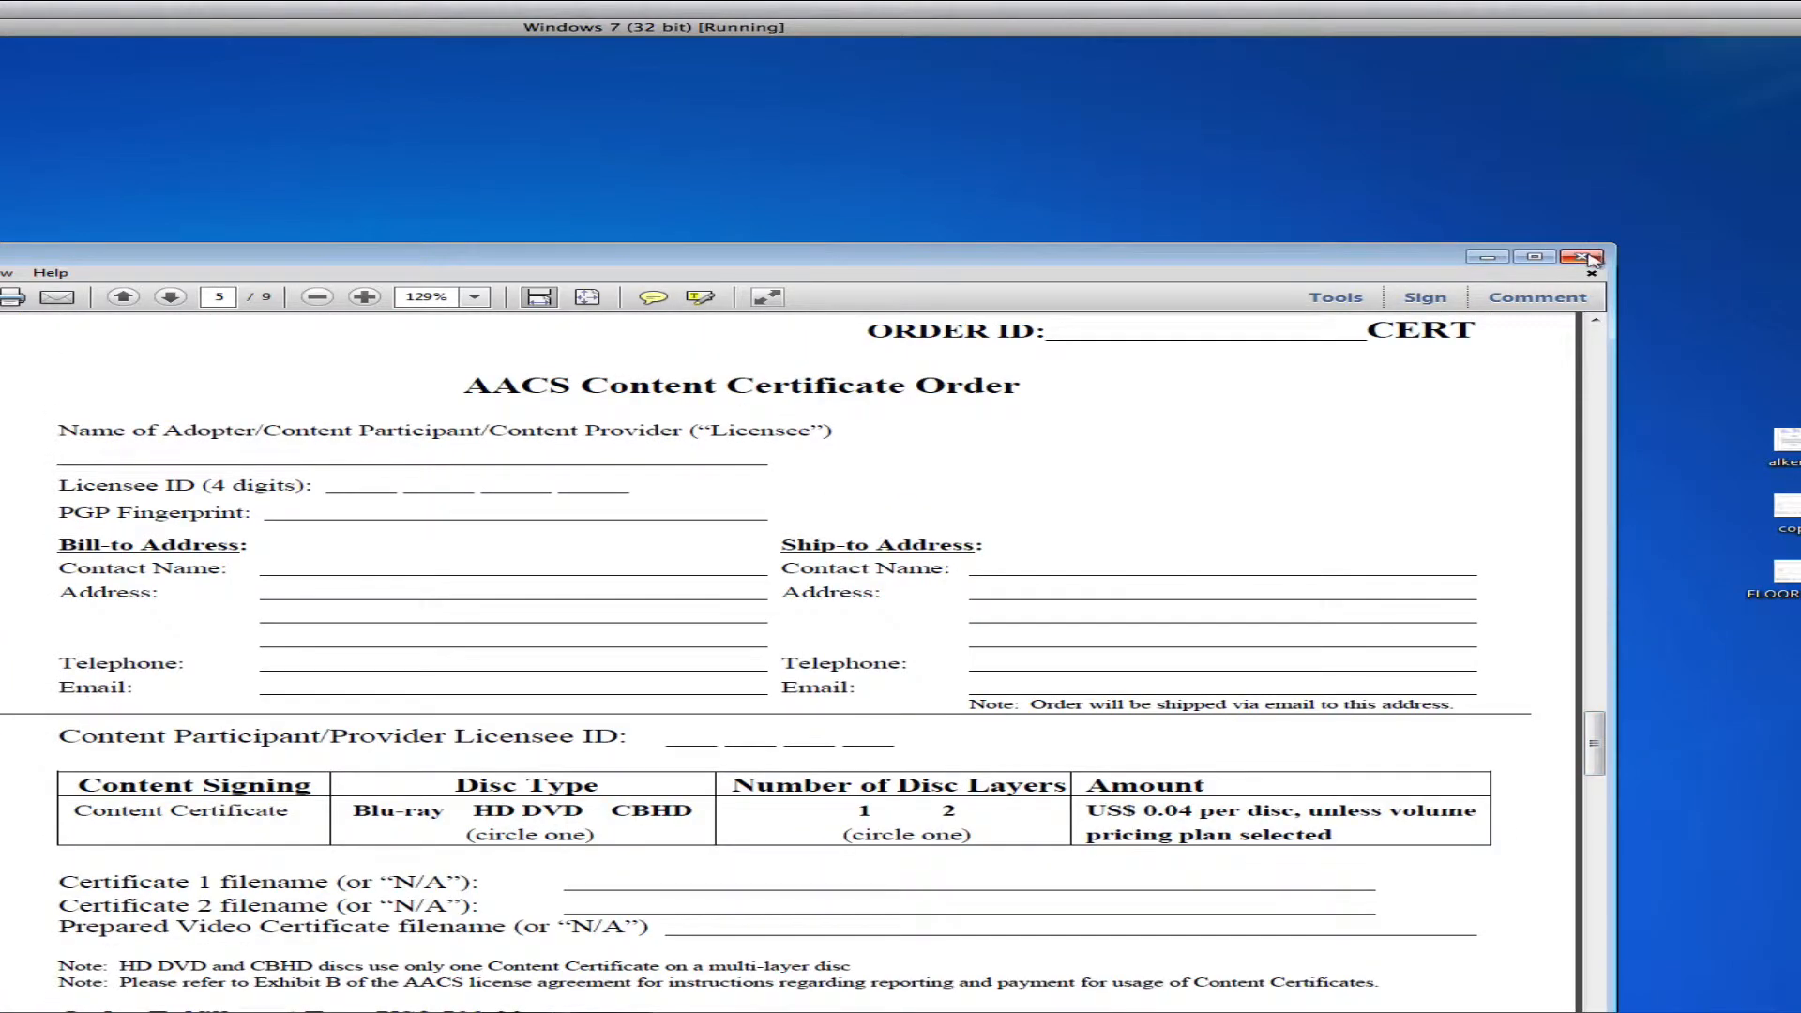
{"action": "left_click", "coordinate": [1007, 438]}
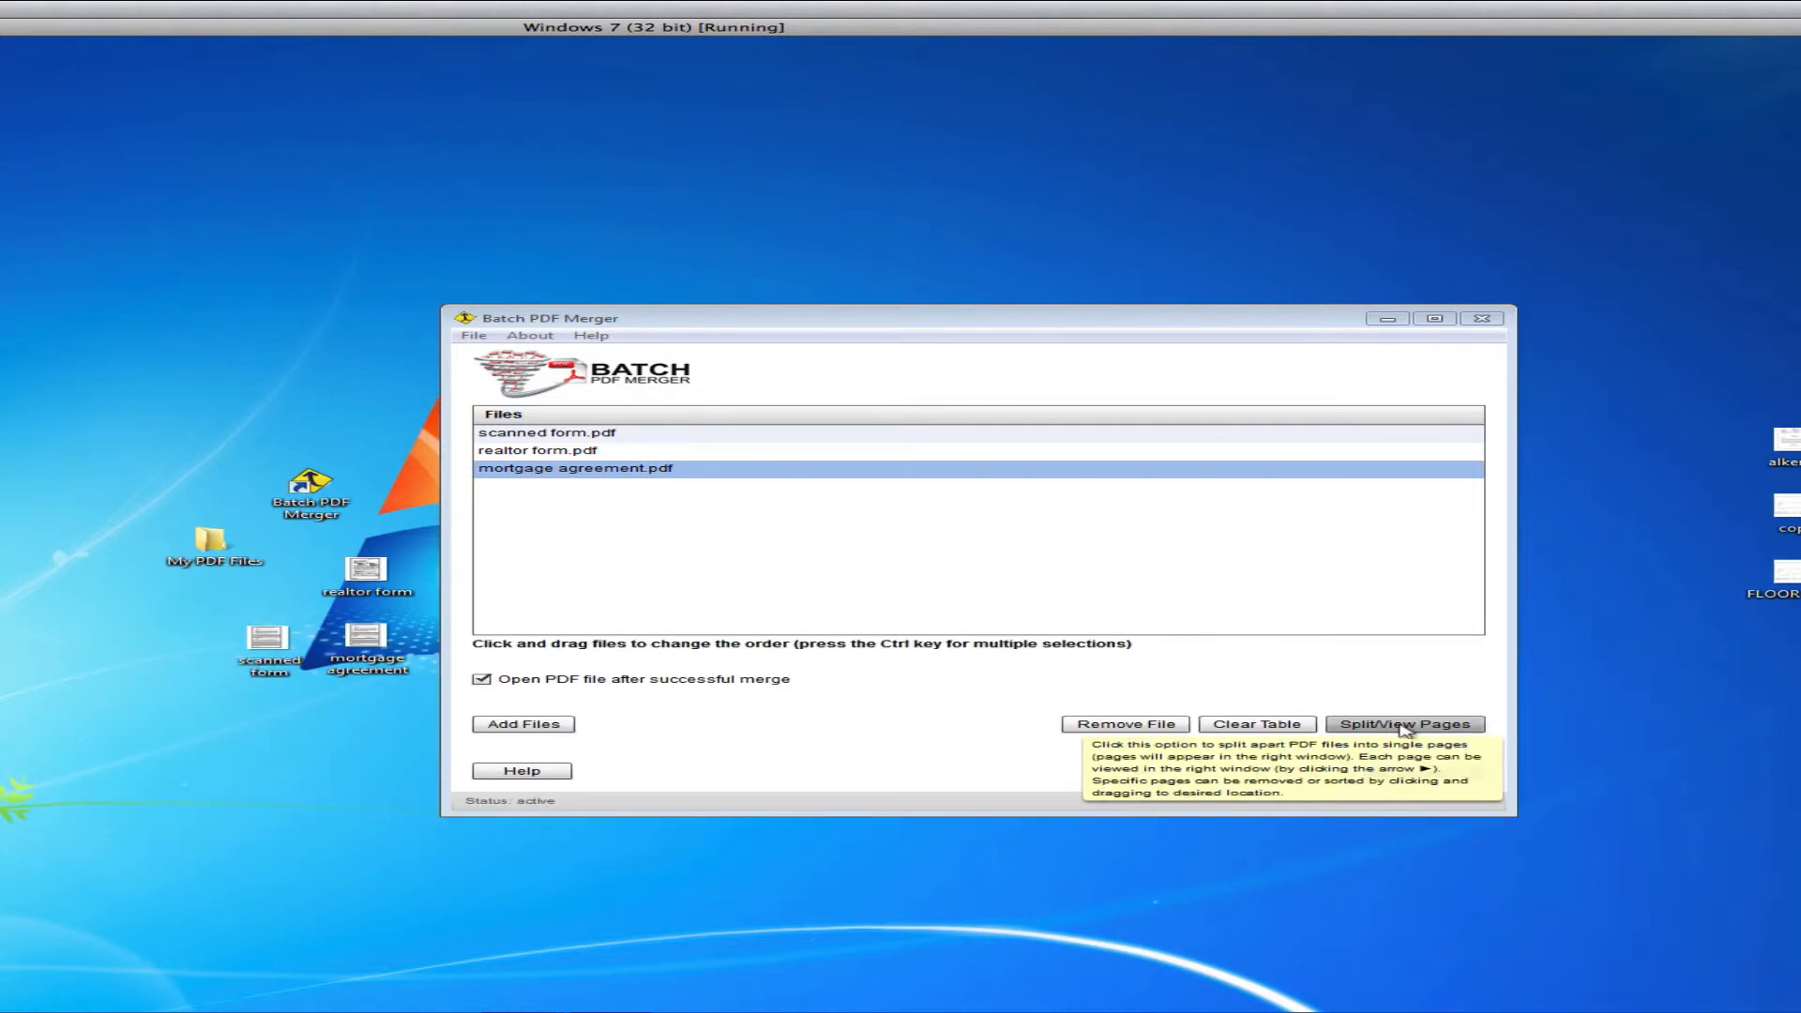
Split the listed PDFs into single pages and preview the first page of the scanned form.
{"action": "left_click", "coordinate": [1405, 724]}
{"action": "mouse_move", "coordinate": [1262, 567]}
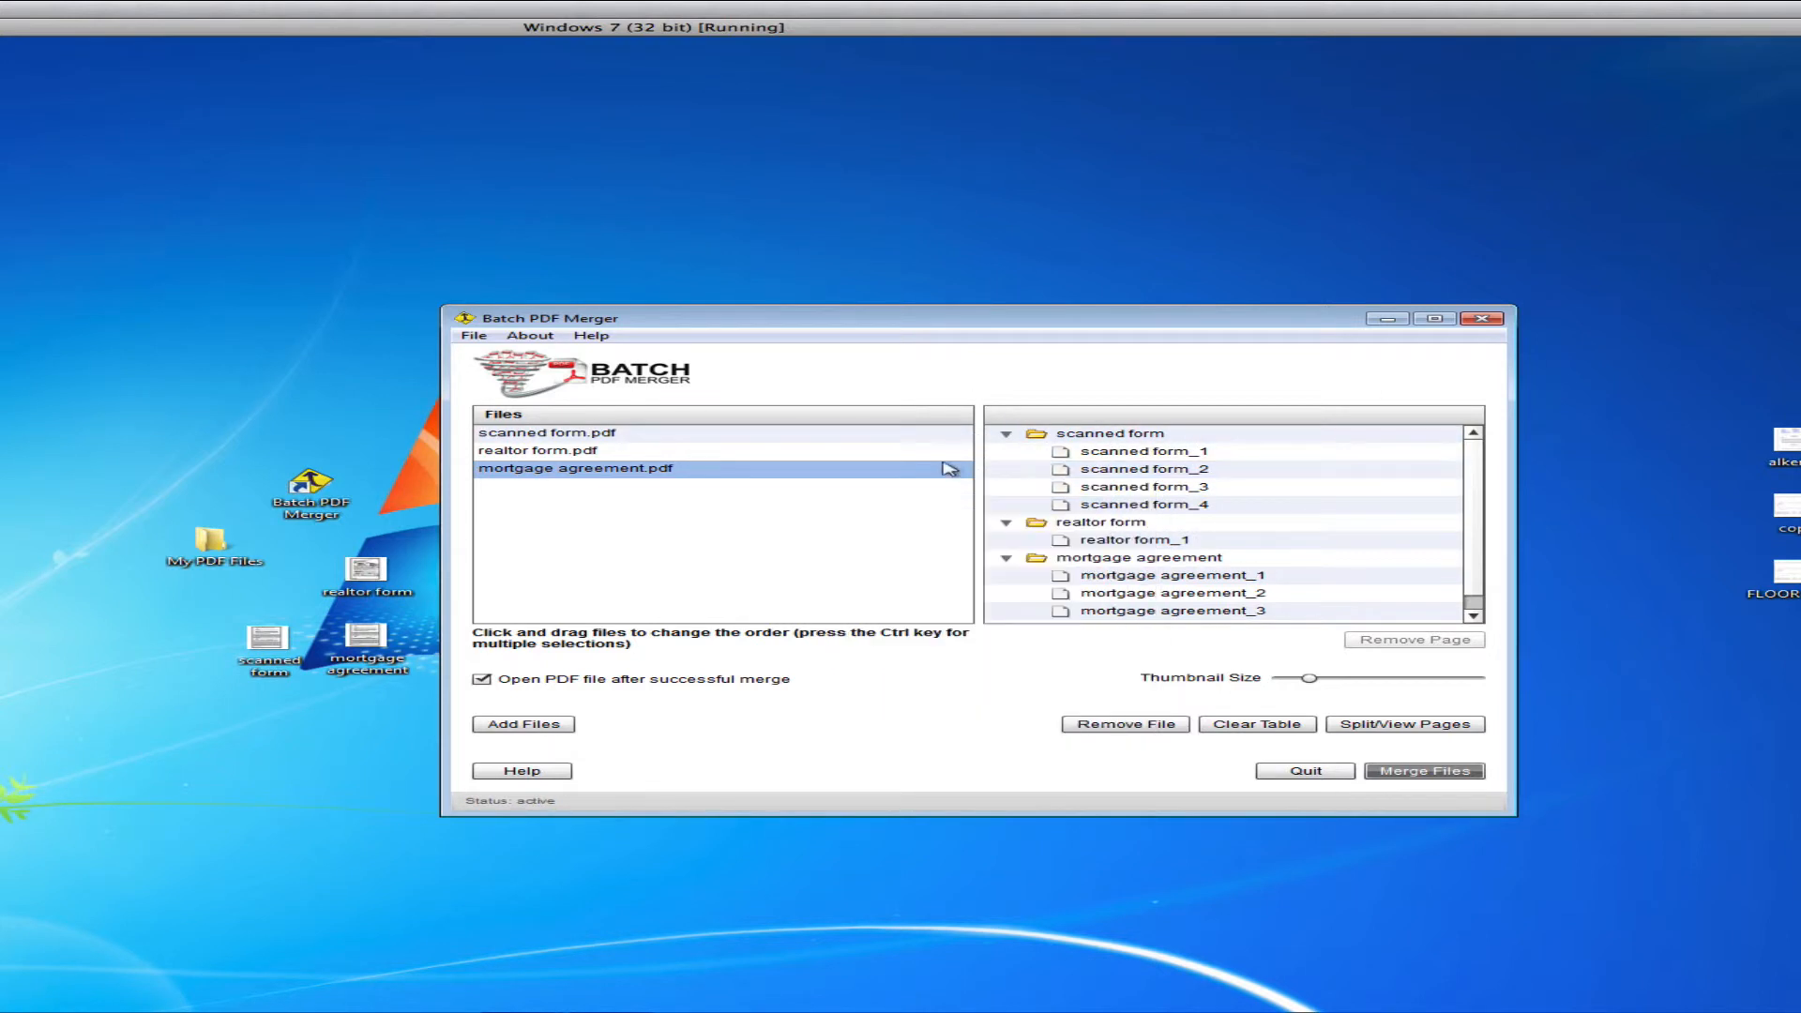
{"action": "mouse_move", "coordinate": [1025, 456]}
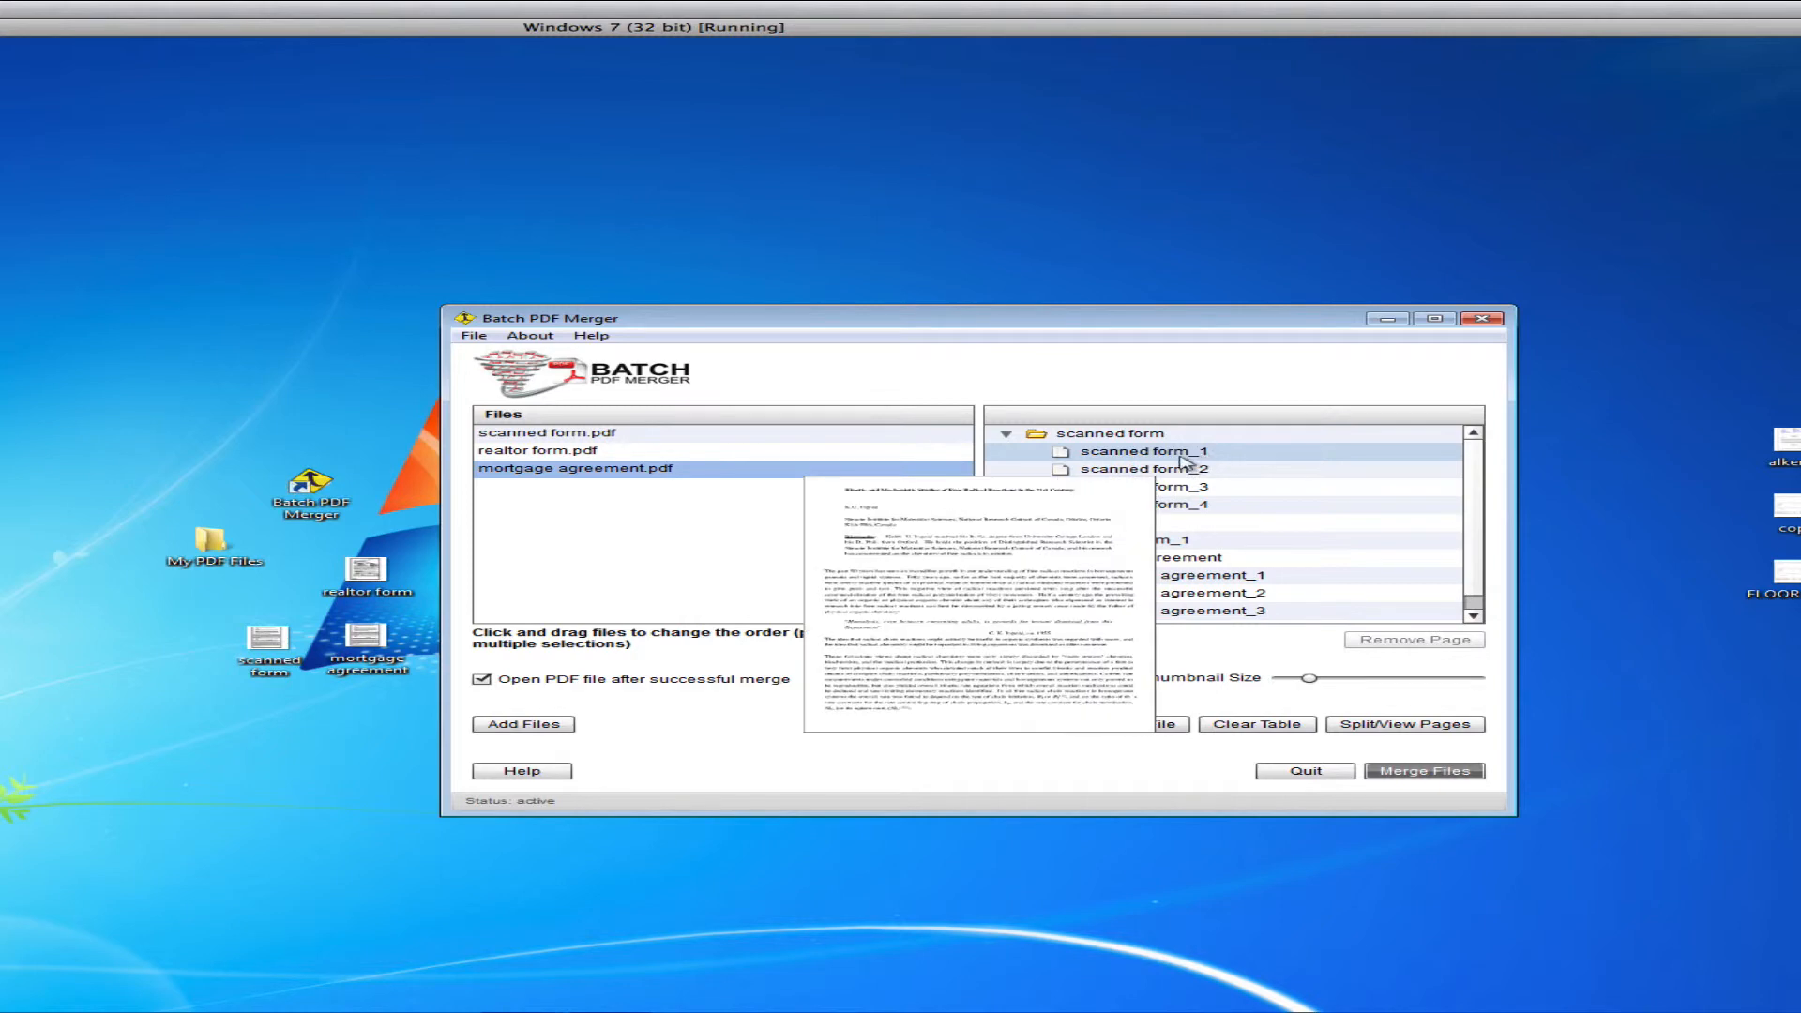
{"action": "mouse_move", "coordinate": [1146, 476]}
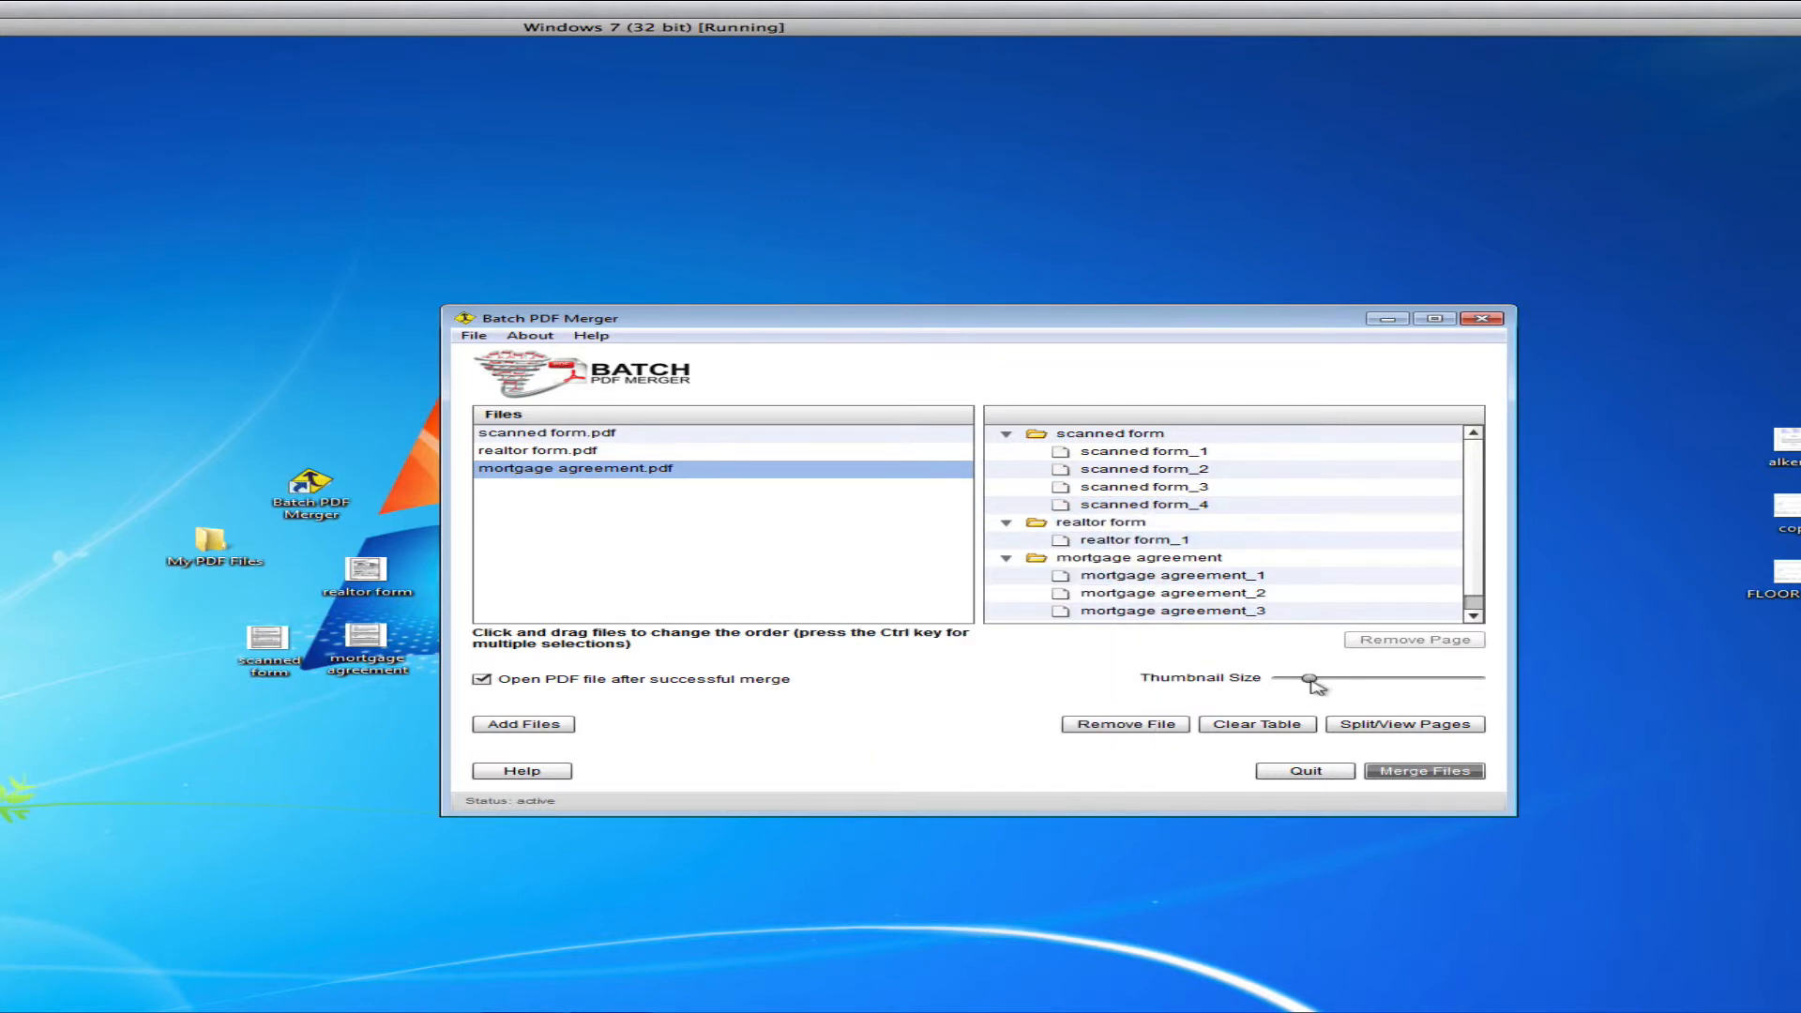
Increase the page thumbnail size and preview pages of the realtor form and scanned form.
{"action": "mouse_move", "coordinate": [1317, 683]}
{"action": "left_click_drag", "start_coordinate": [1317, 683], "coordinate": [1348, 683]}
{"action": "mouse_move", "coordinate": [1167, 576]}
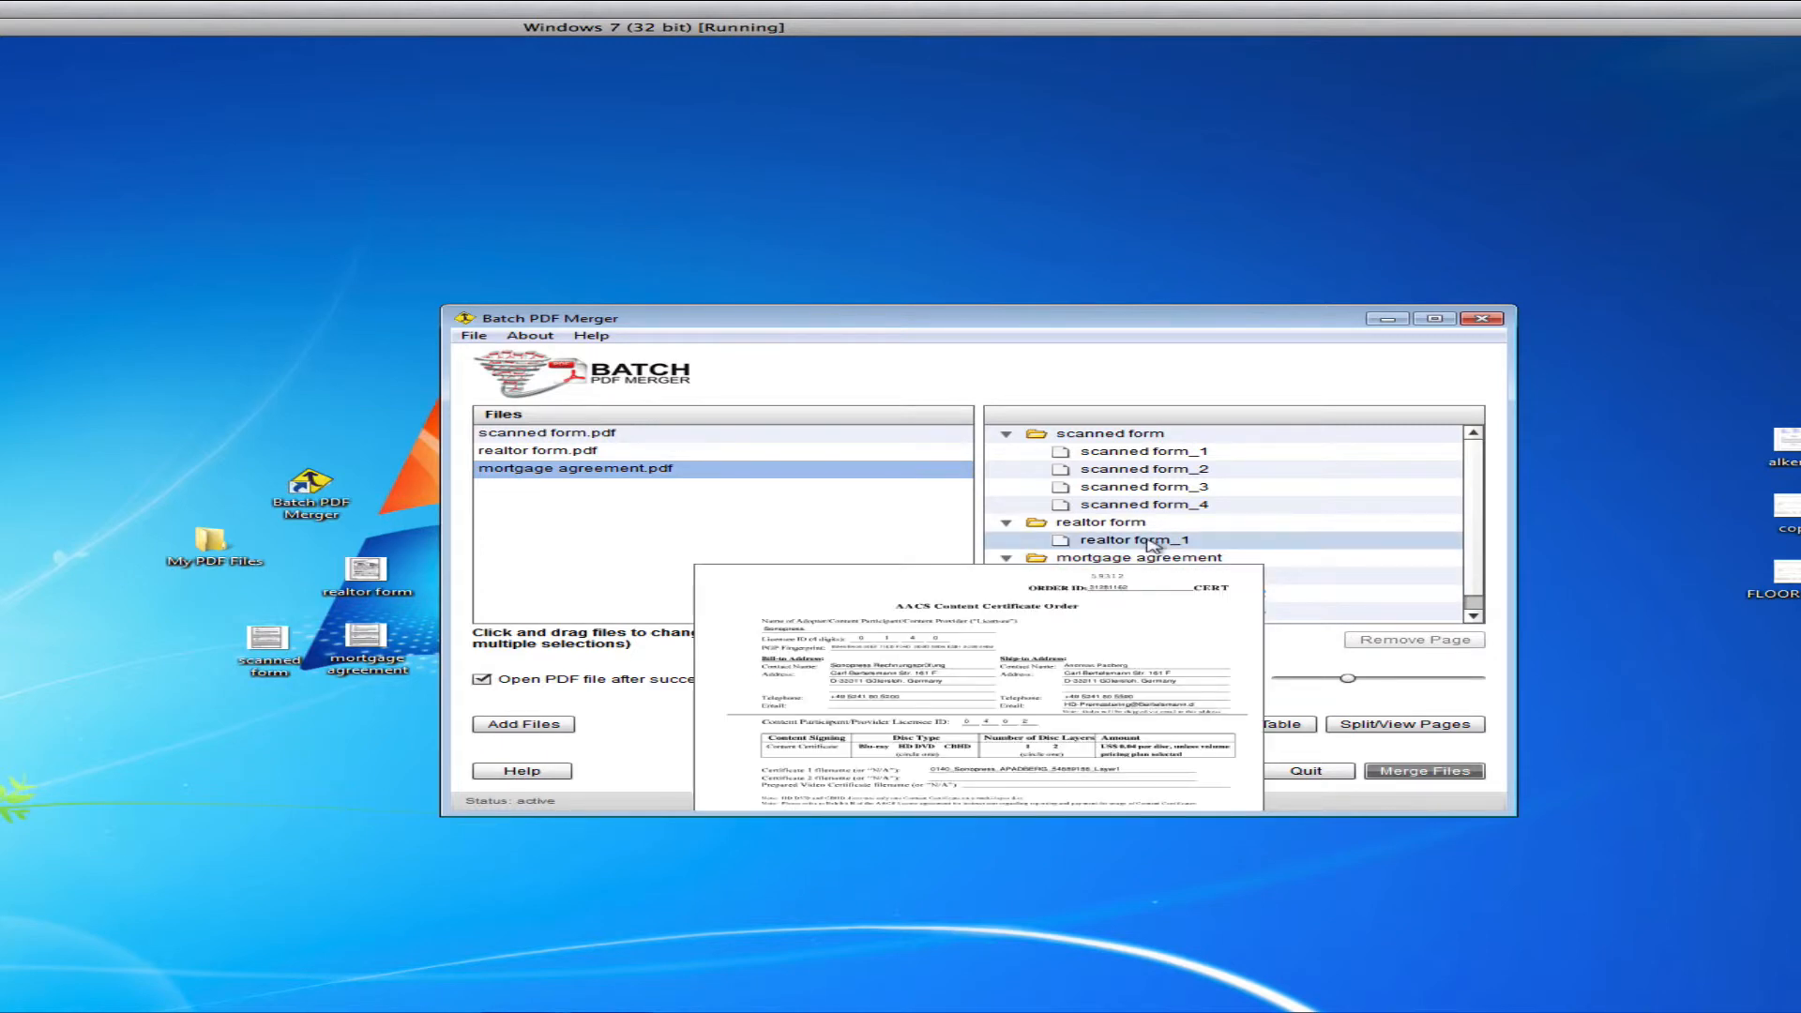
{"action": "mouse_move", "coordinate": [1111, 507]}
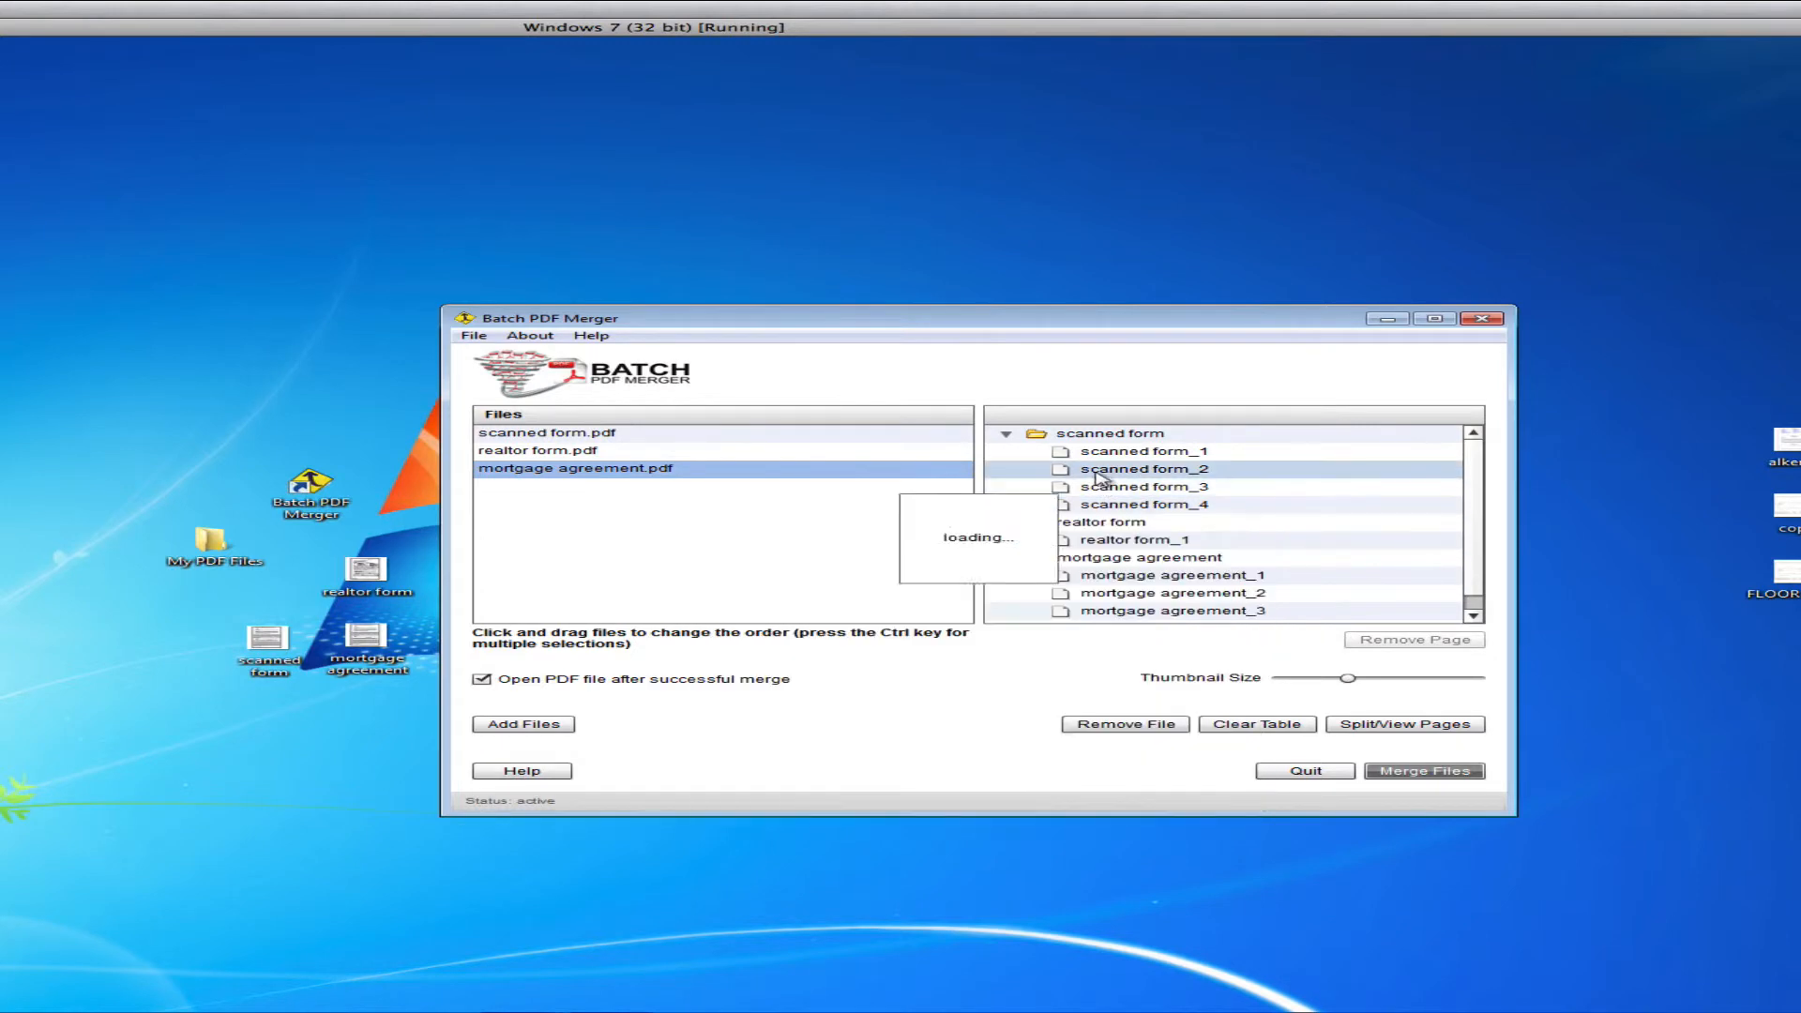
{"action": "mouse_move", "coordinate": [1034, 619]}
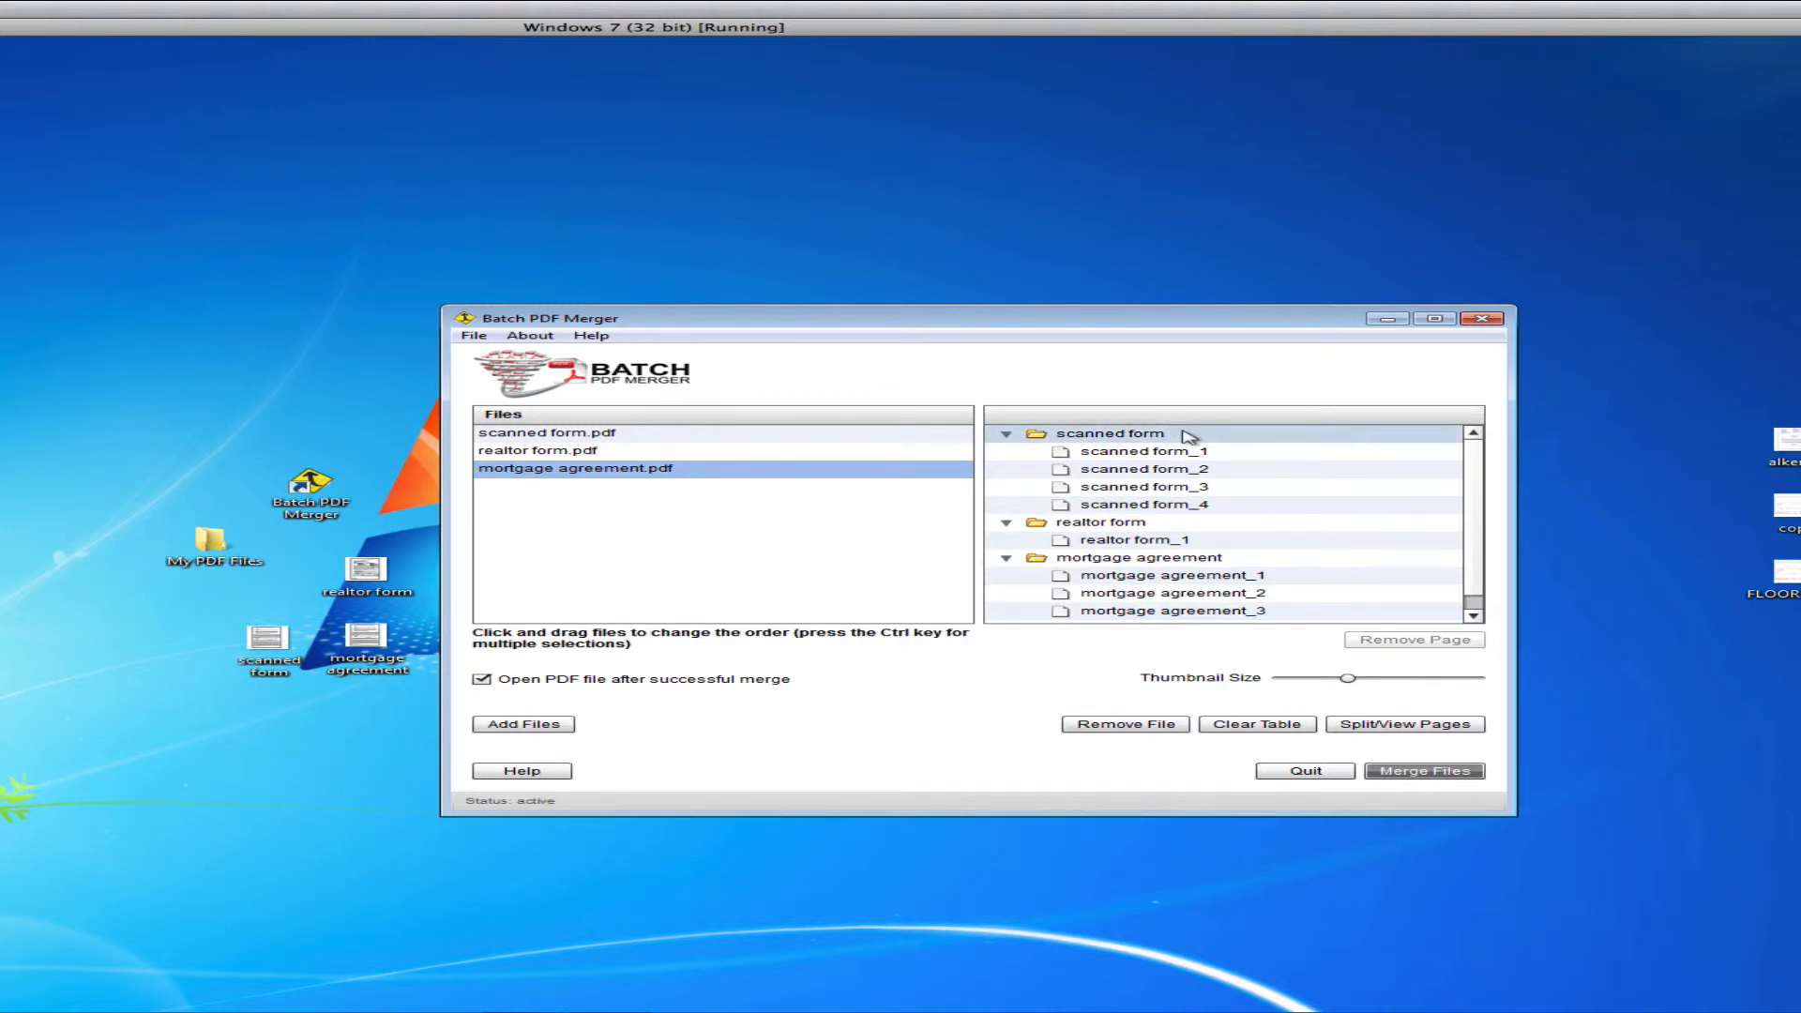
Remove the page scanned form_1 from the split page list.
{"action": "mouse_move", "coordinate": [1270, 454]}
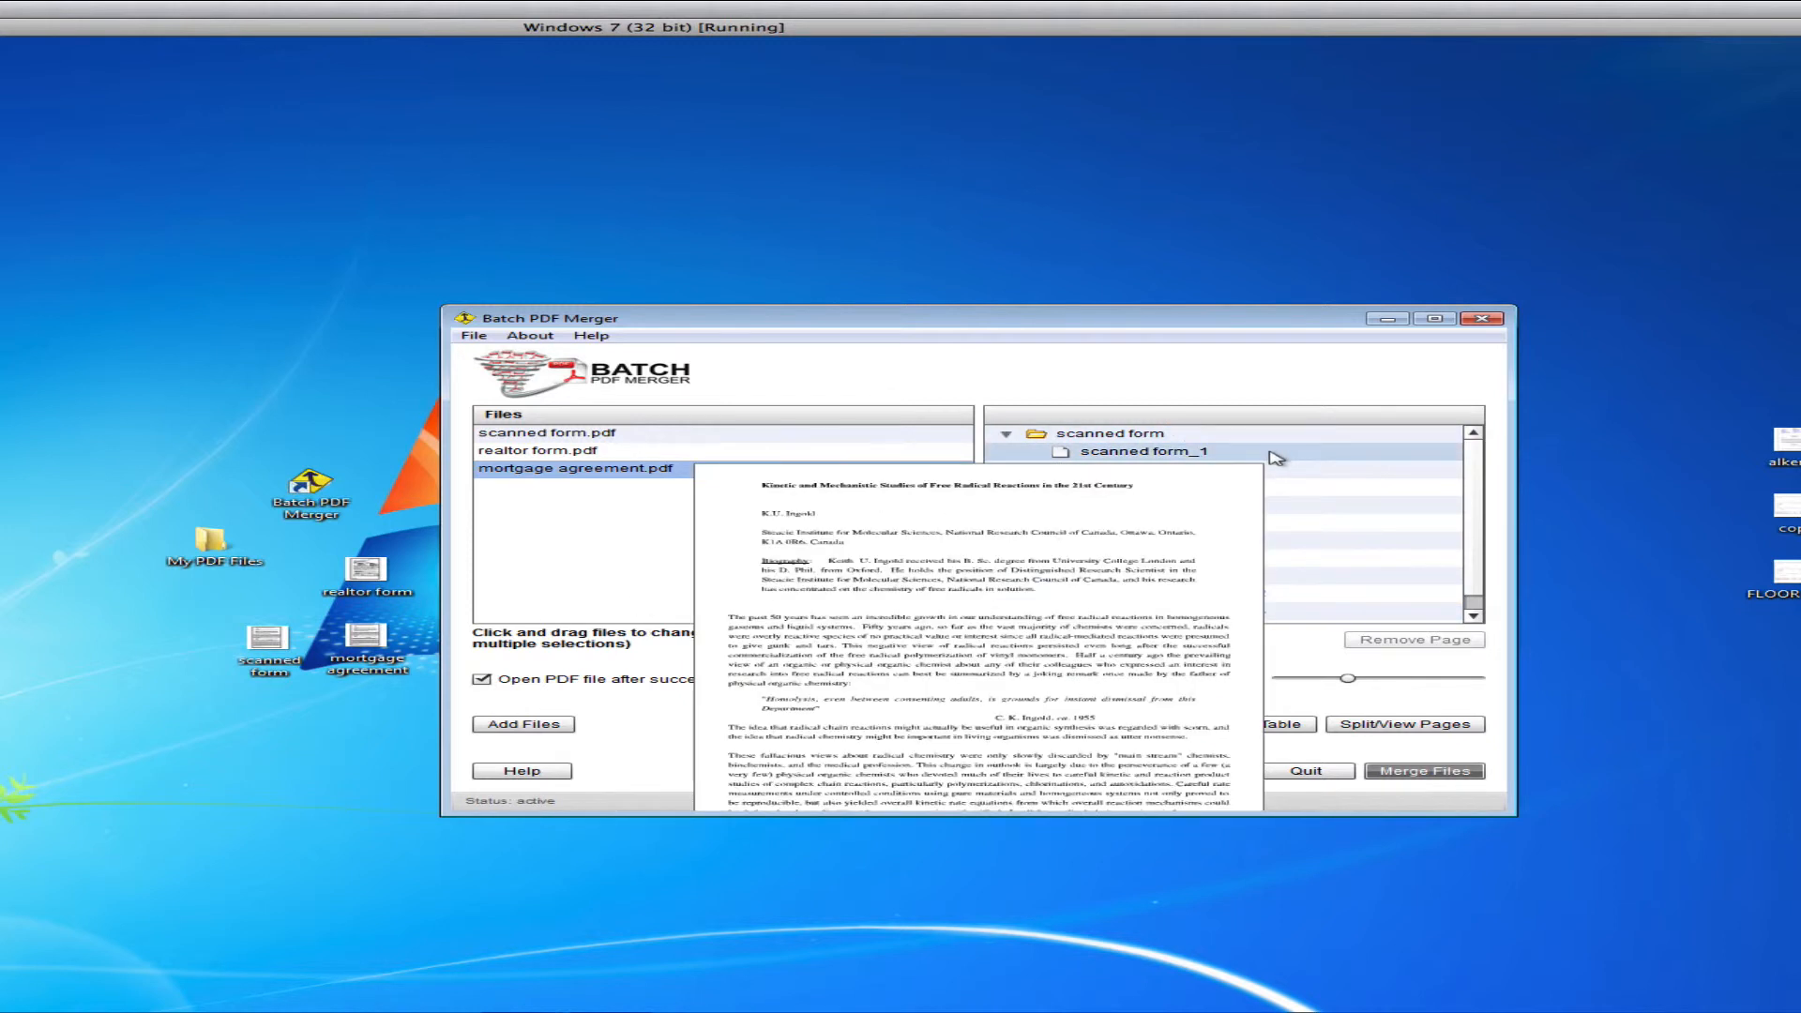
{"action": "left_click", "coordinate": [1208, 458]}
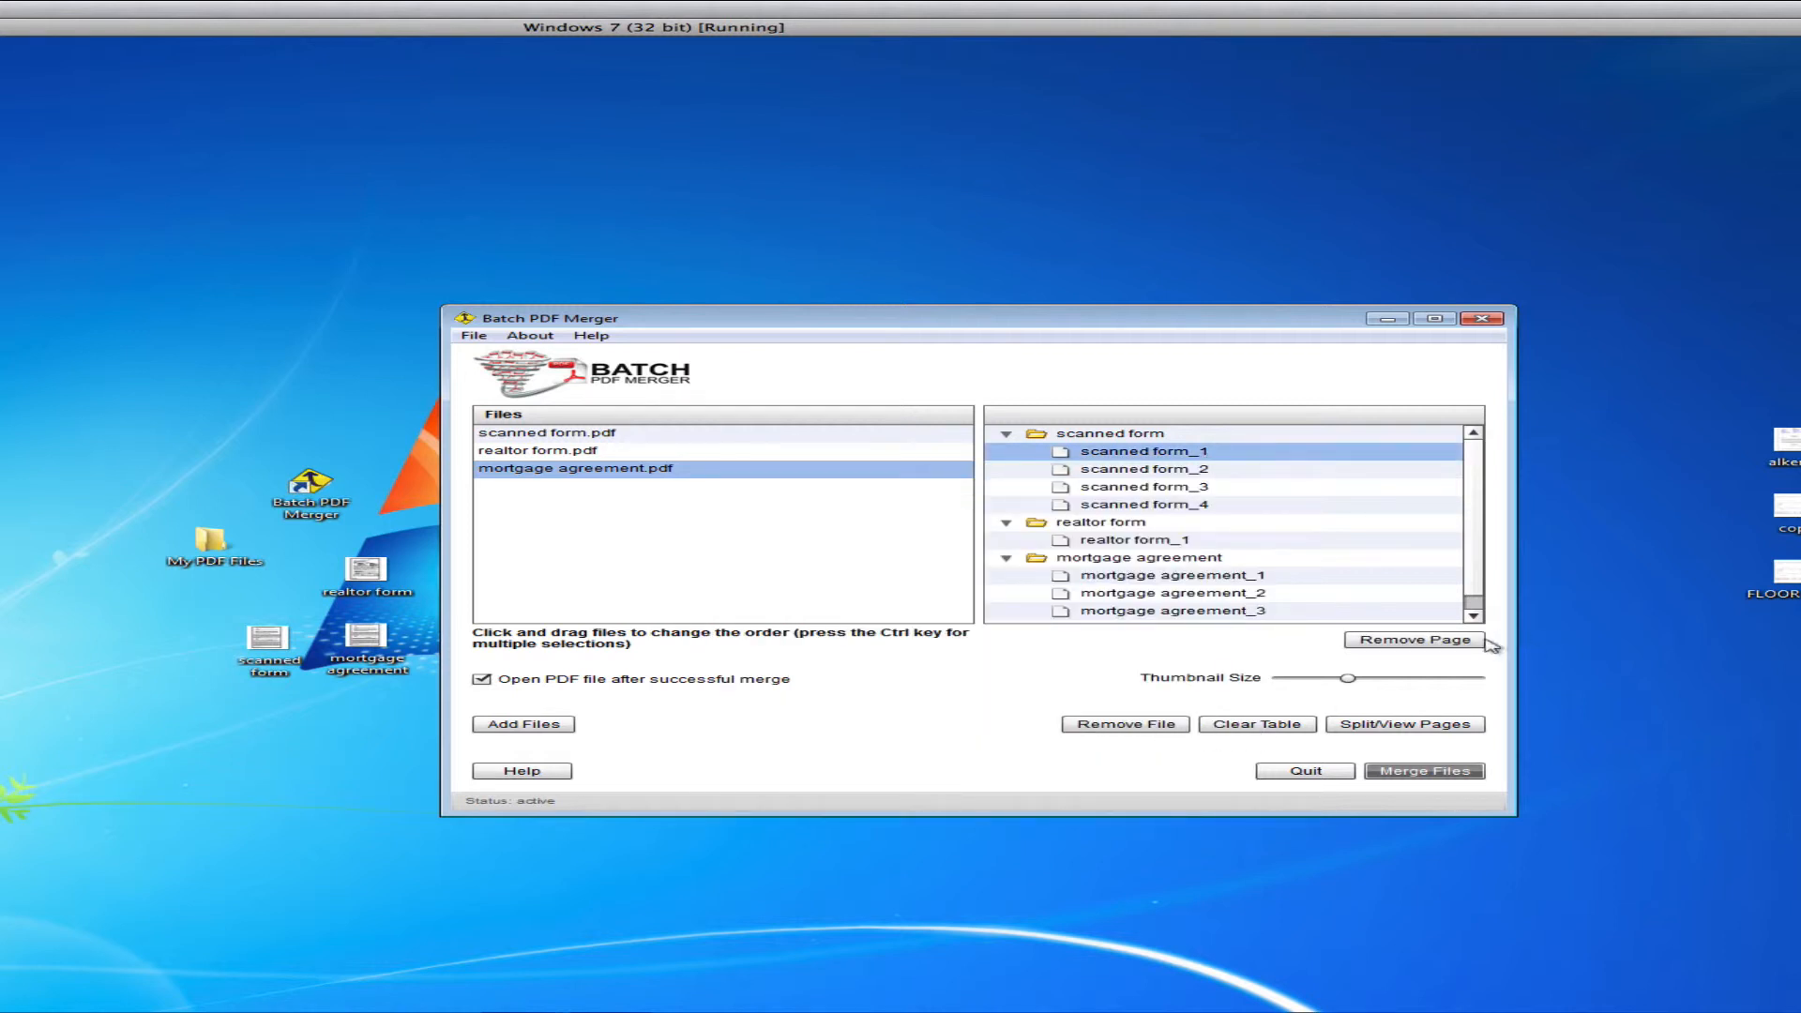
{"action": "left_click", "coordinate": [1426, 643]}
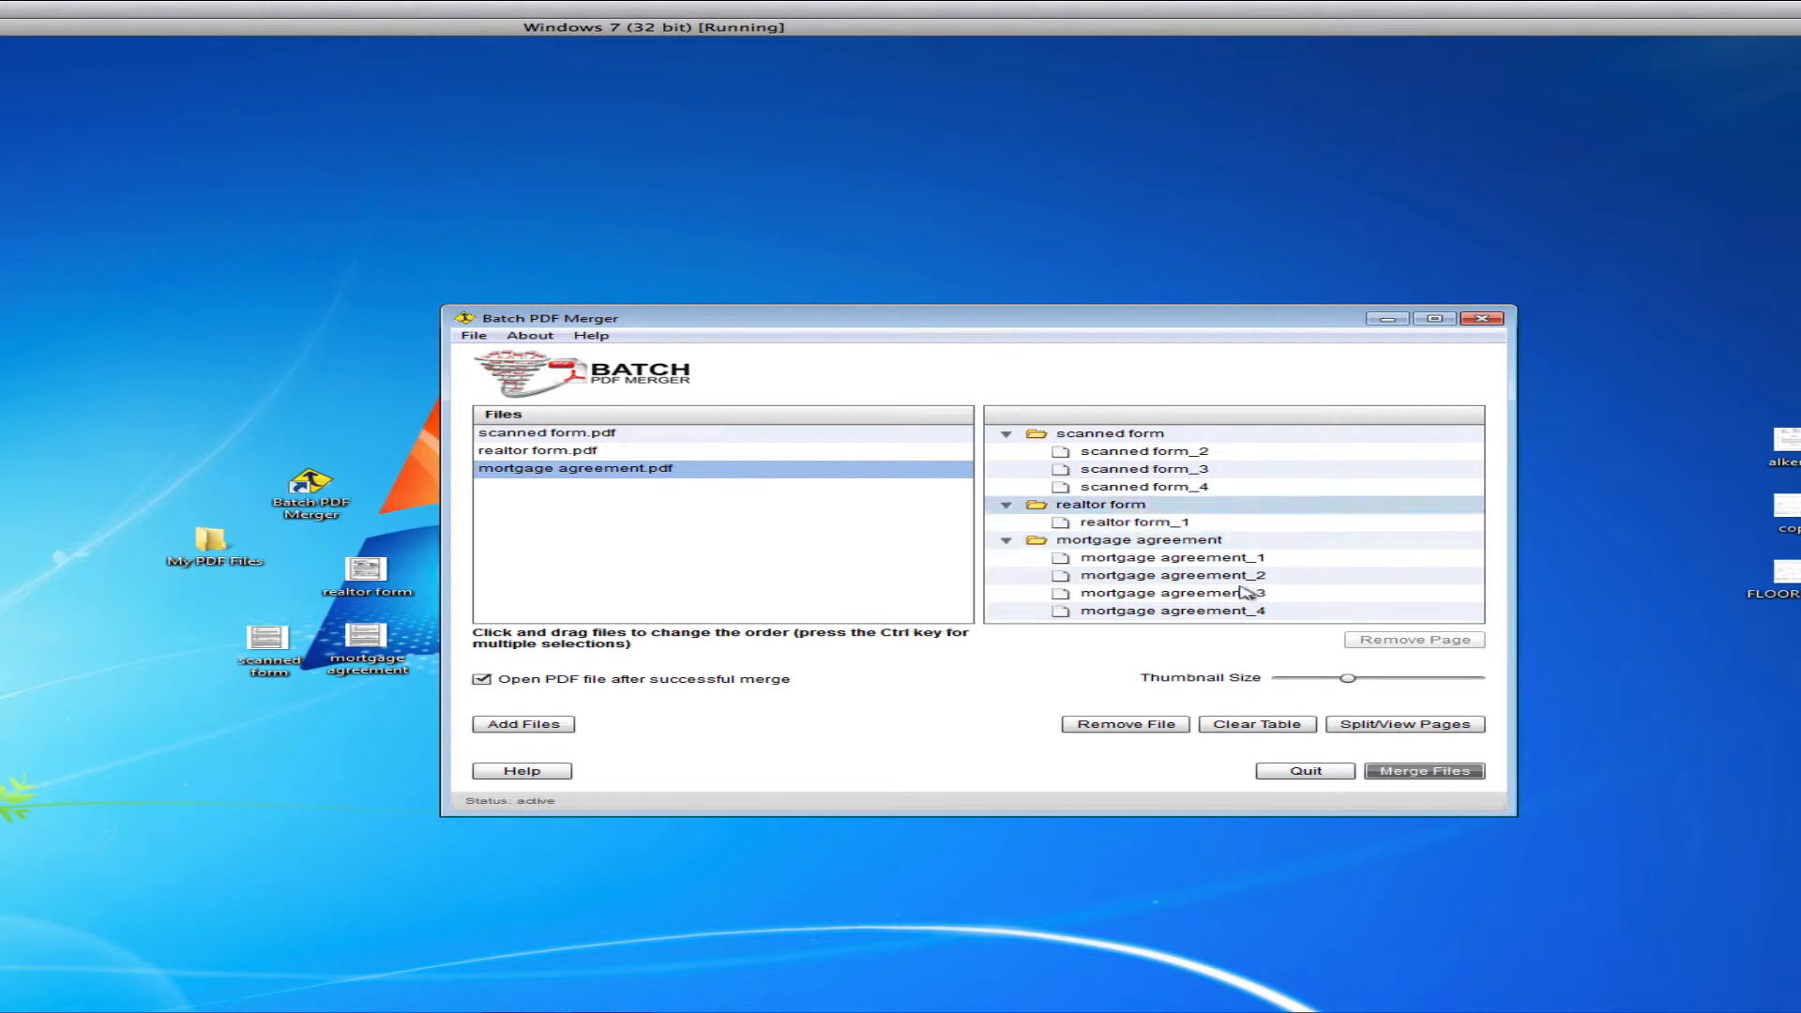
Move the page scanned form_2 into the realtor form group, directly before realtor form_1.
{"action": "mouse_move", "coordinate": [1225, 524]}
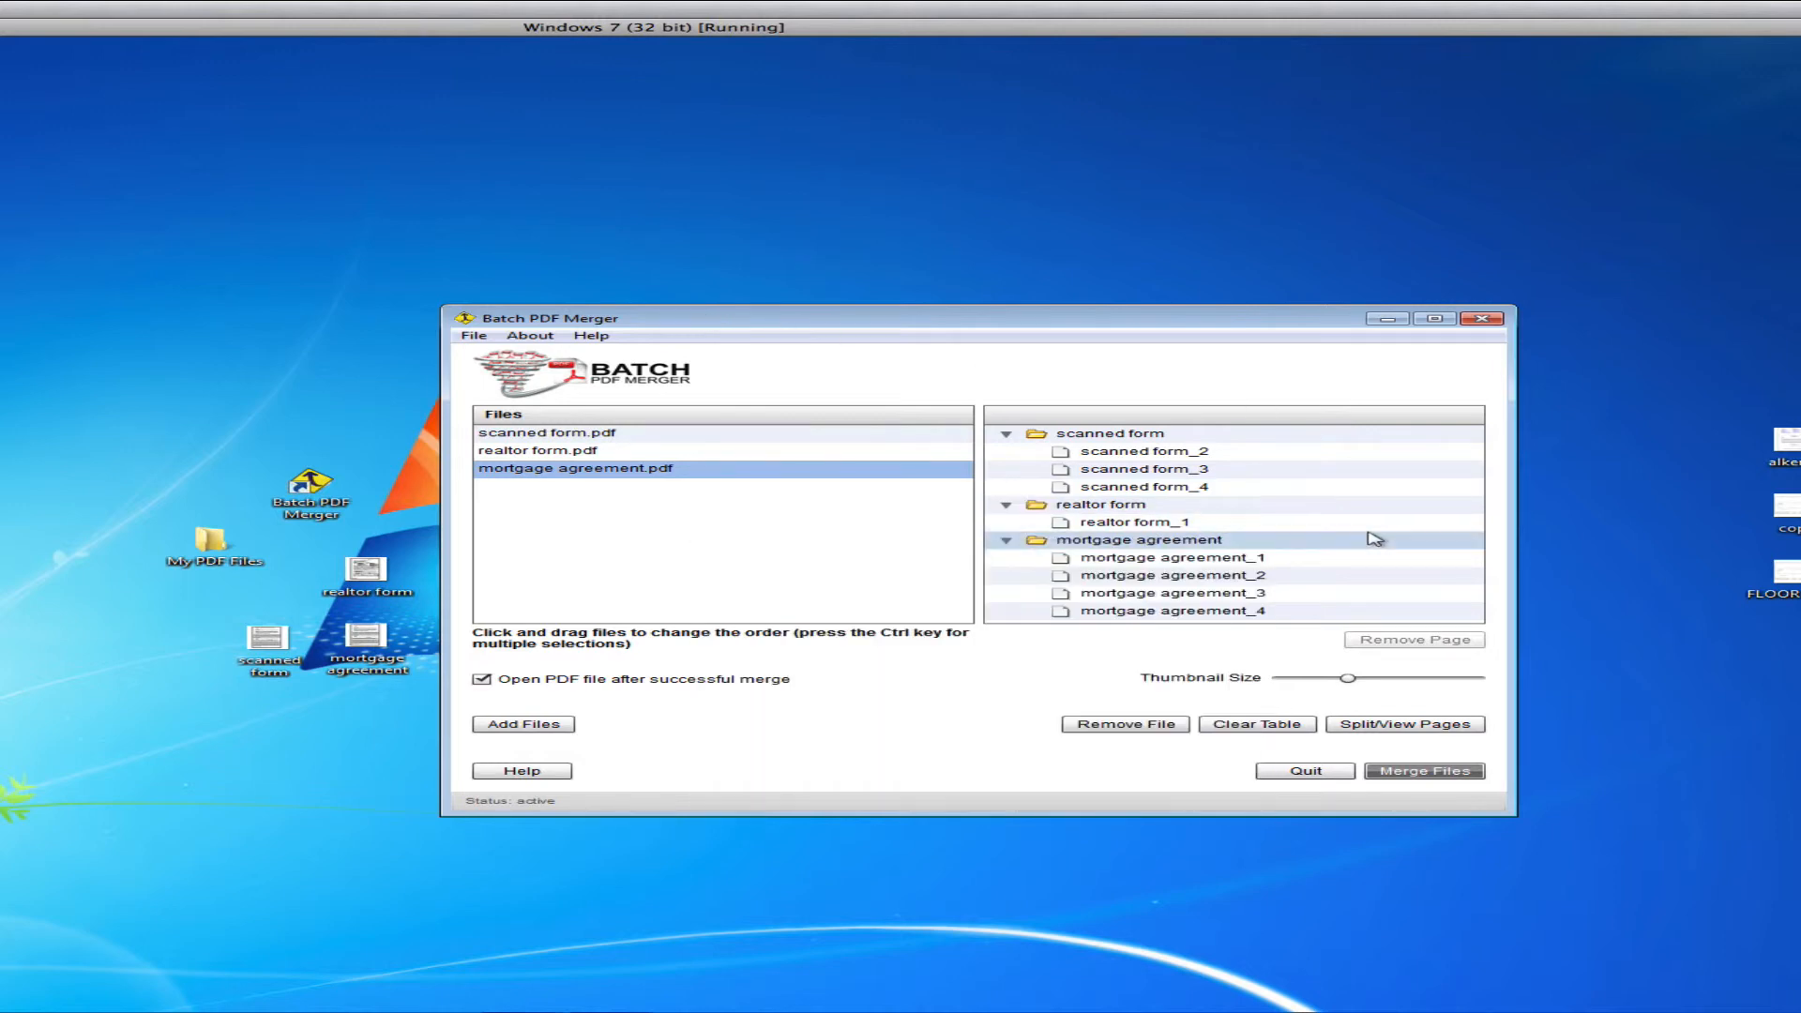
{"action": "mouse_move", "coordinate": [1143, 458]}
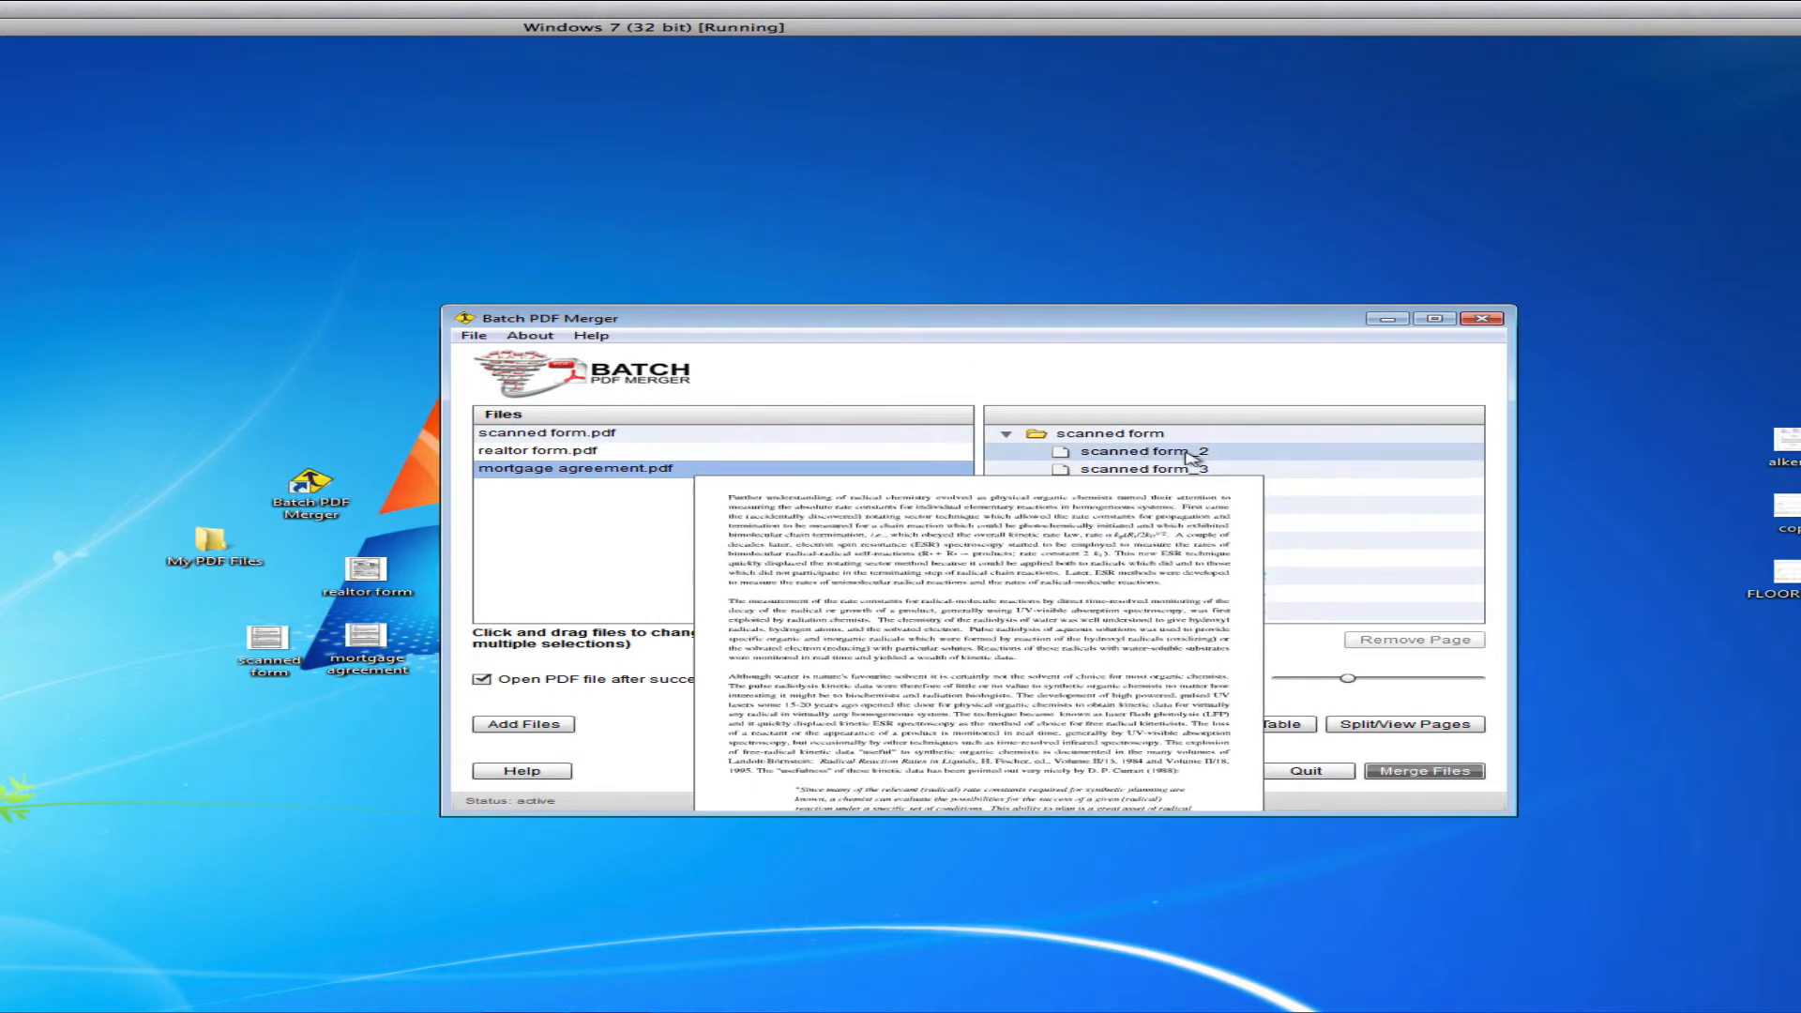
{"action": "left_click", "coordinate": [1150, 460]}
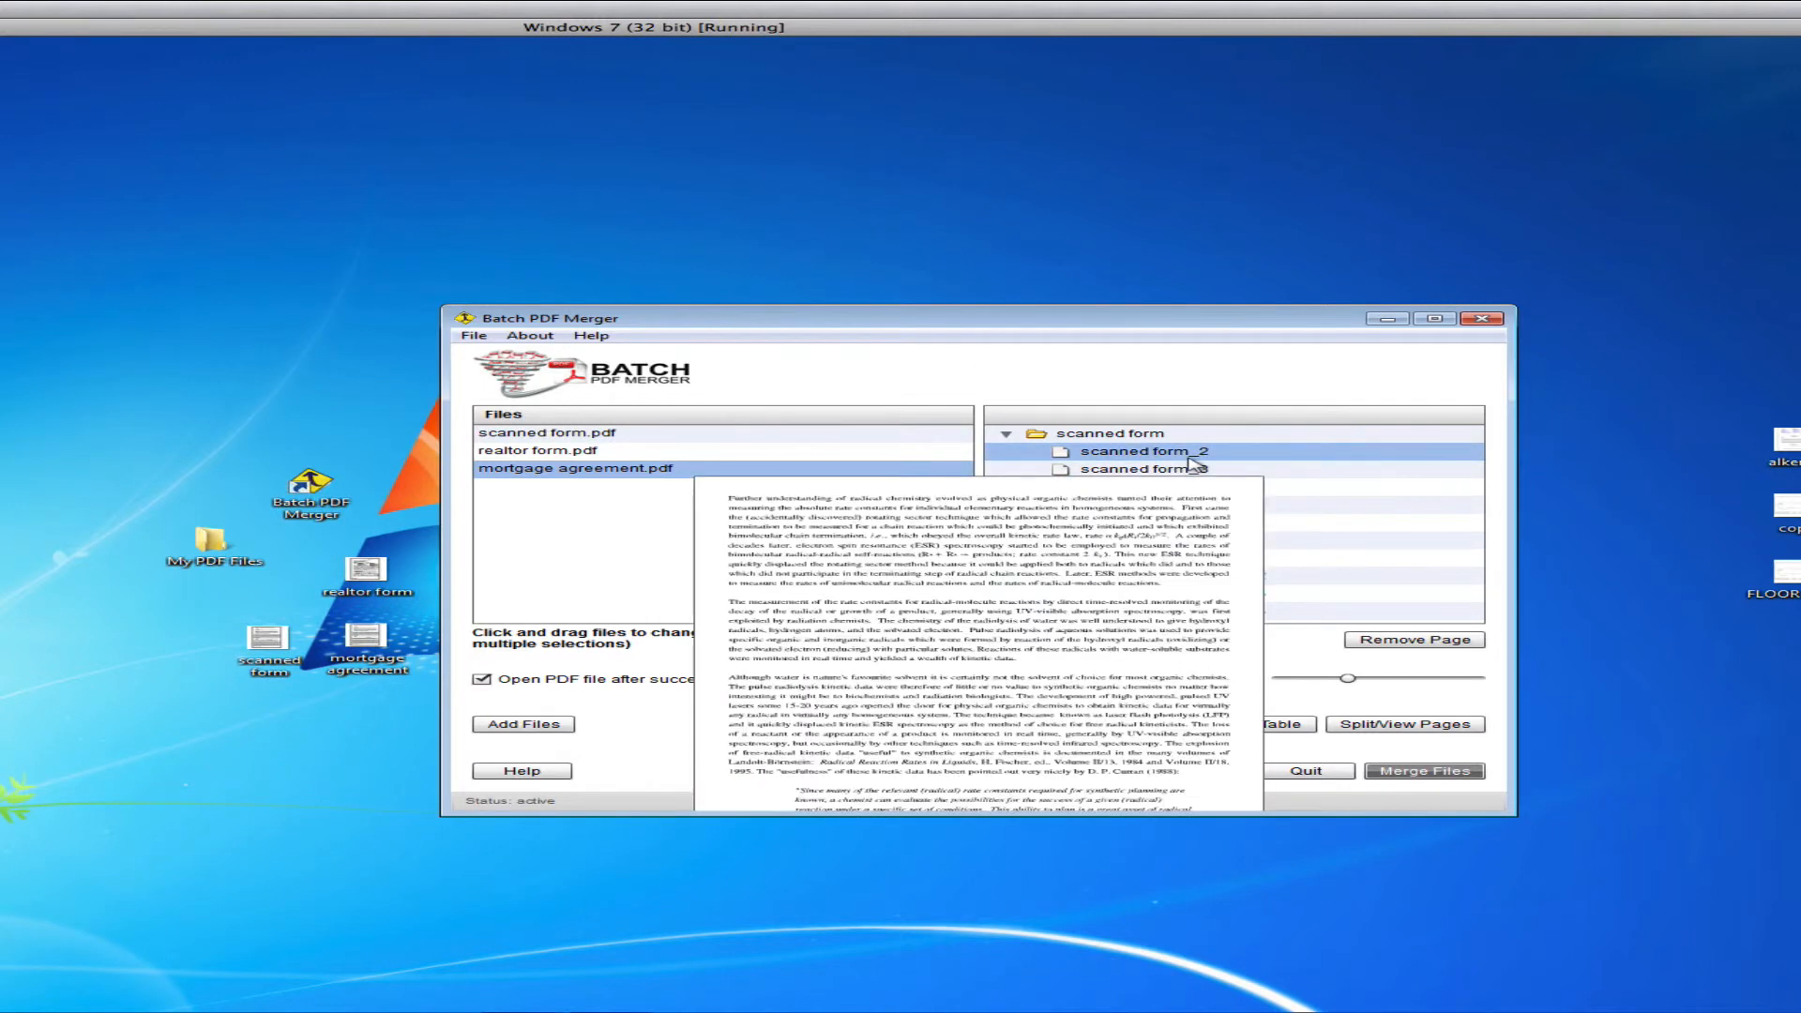
{"action": "left_click_drag", "start_coordinate": [1132, 453], "coordinate": [1164, 536]}
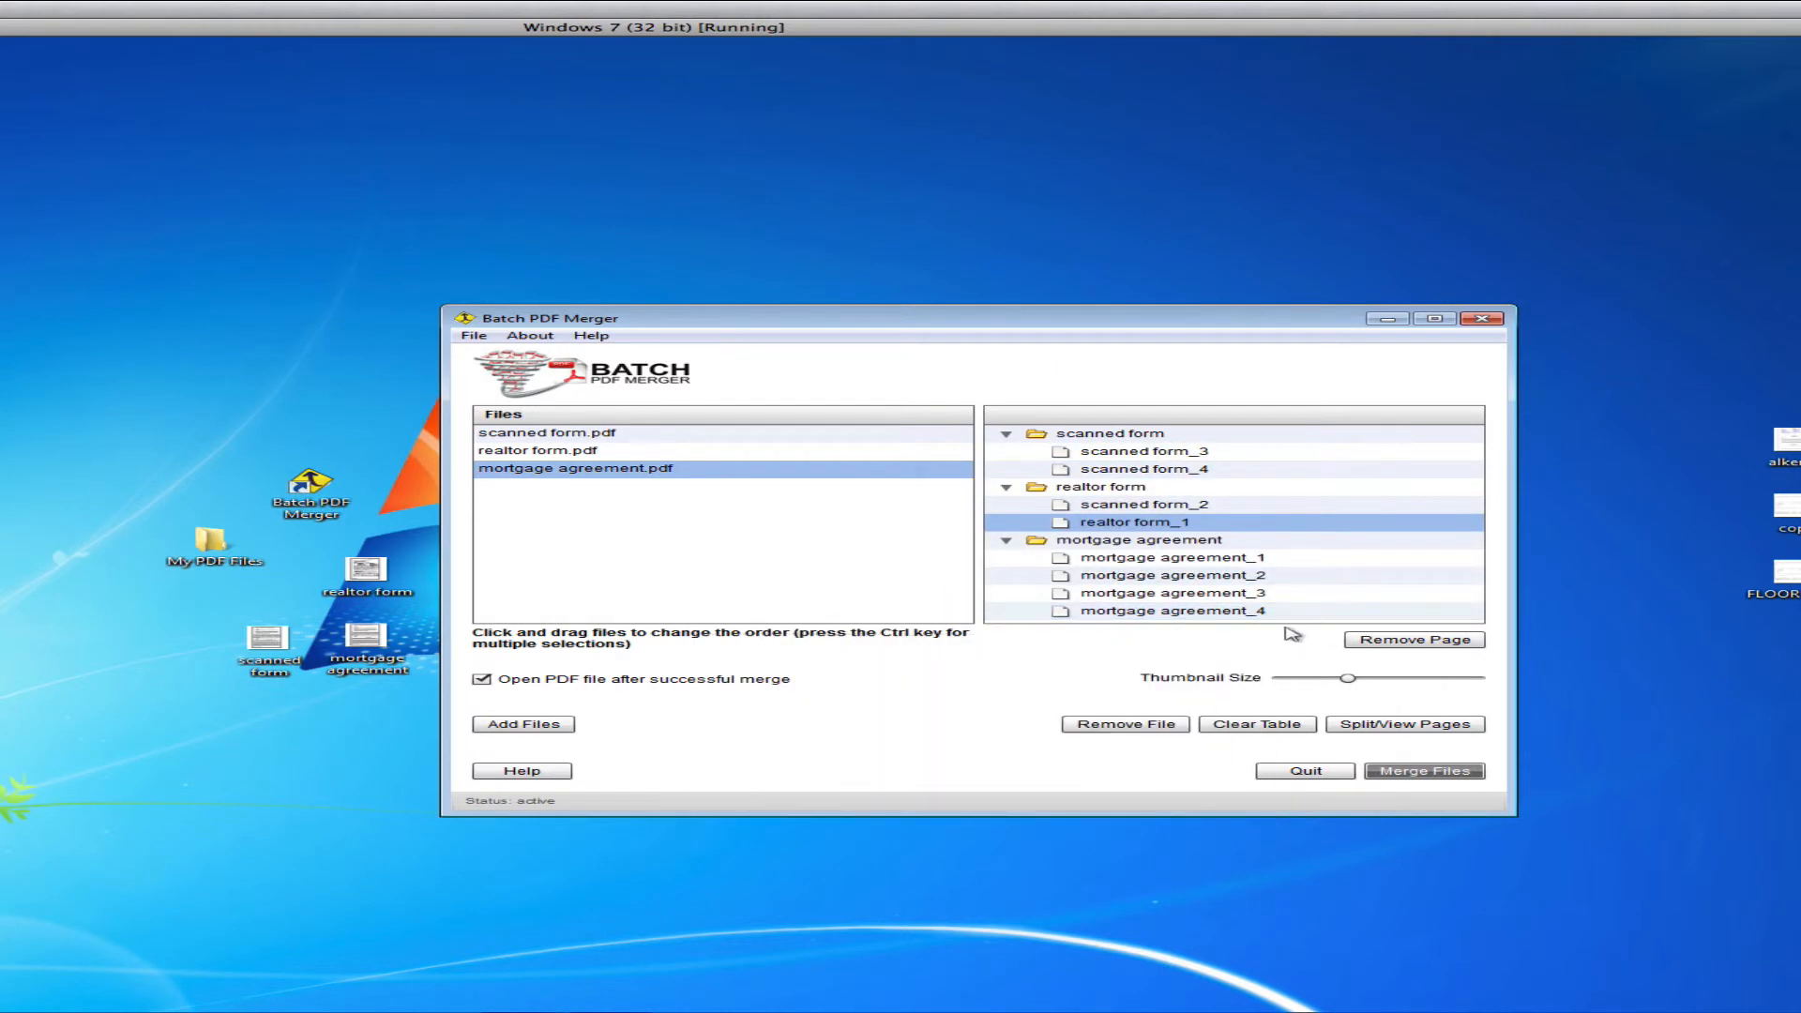
Remove the page mortgage agreement_4 and move the mortgage agreement group above the scanned form group.
{"action": "left_click", "coordinate": [1112, 615]}
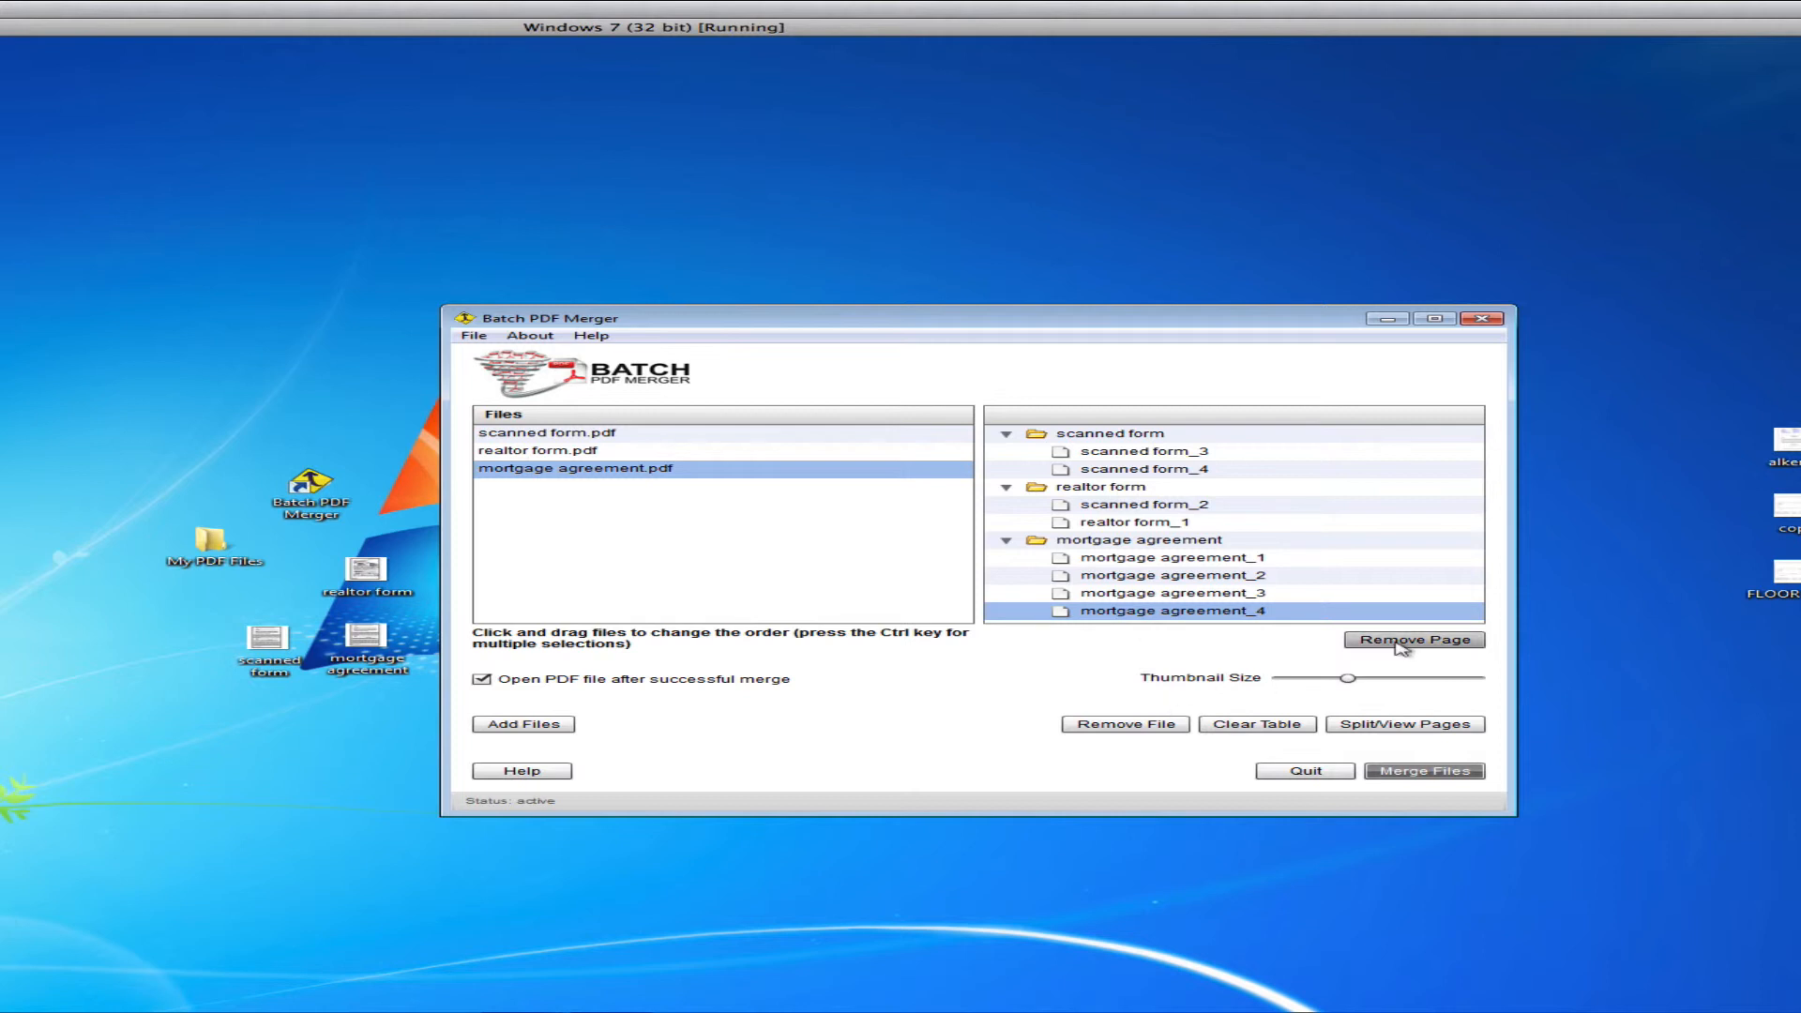
{"action": "left_click", "coordinate": [1443, 644]}
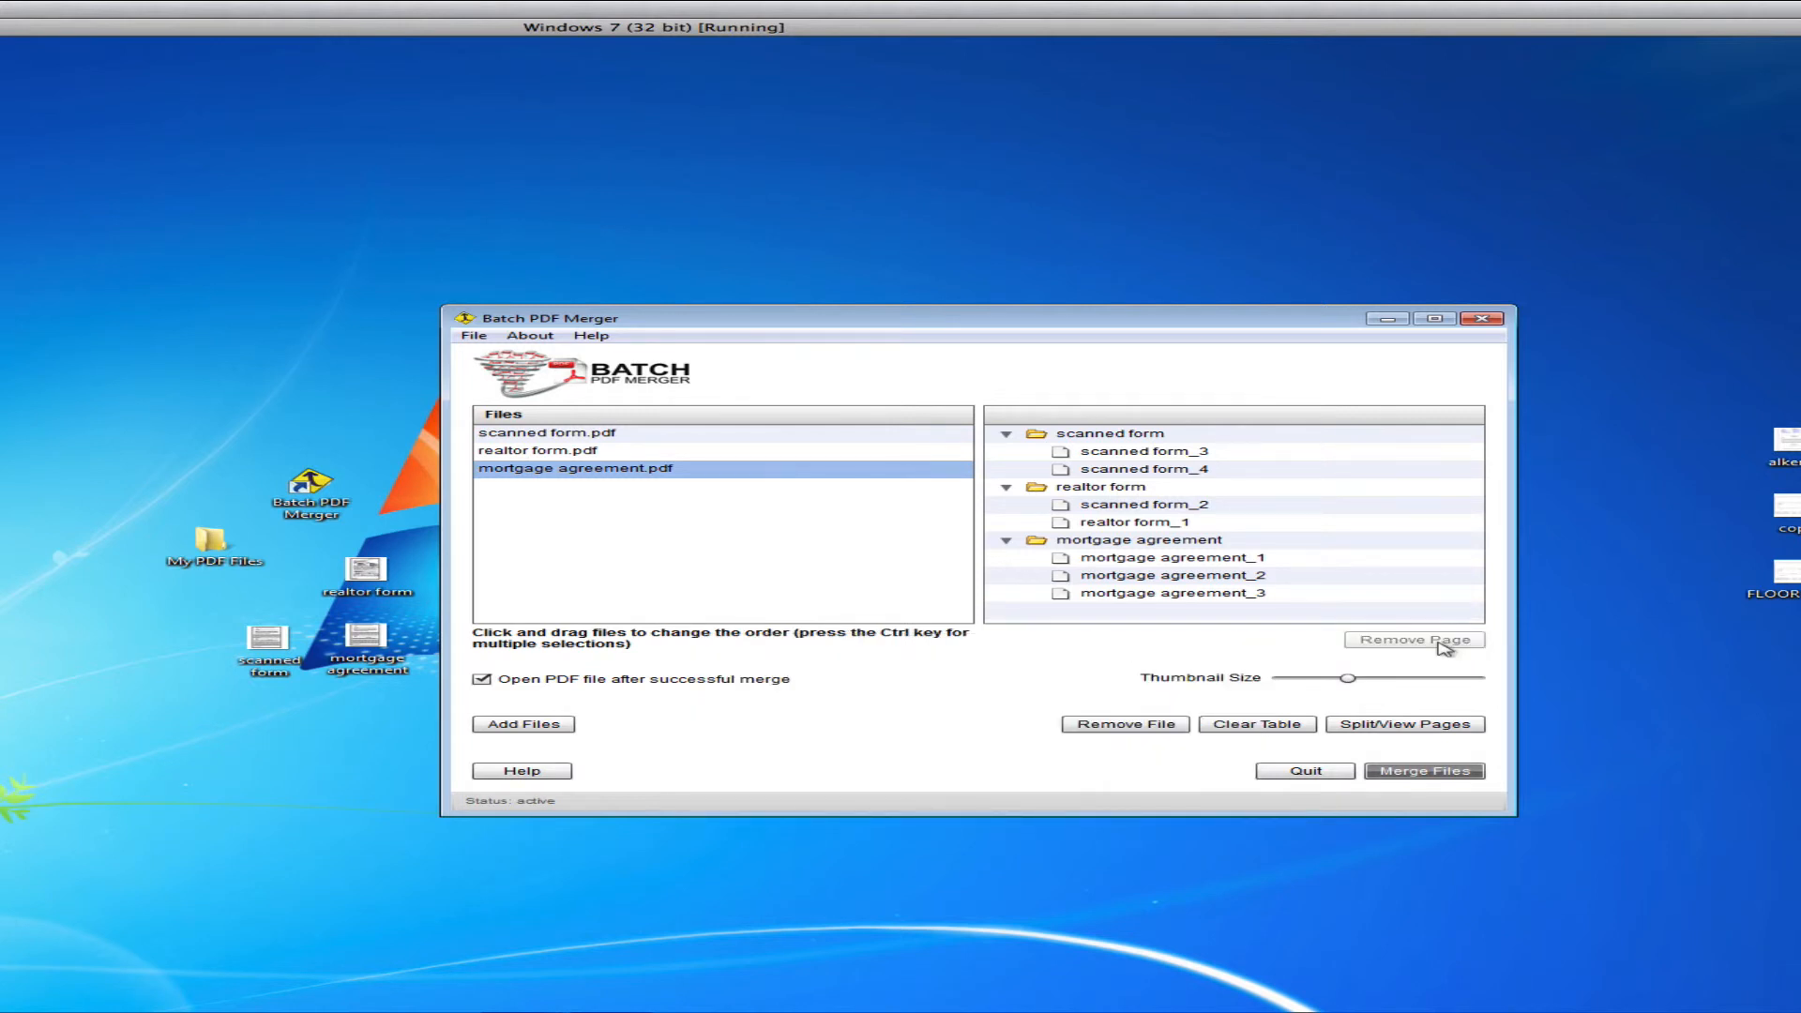
{"action": "left_click", "coordinate": [1093, 575]}
{"action": "left_click", "coordinate": [1054, 557]}
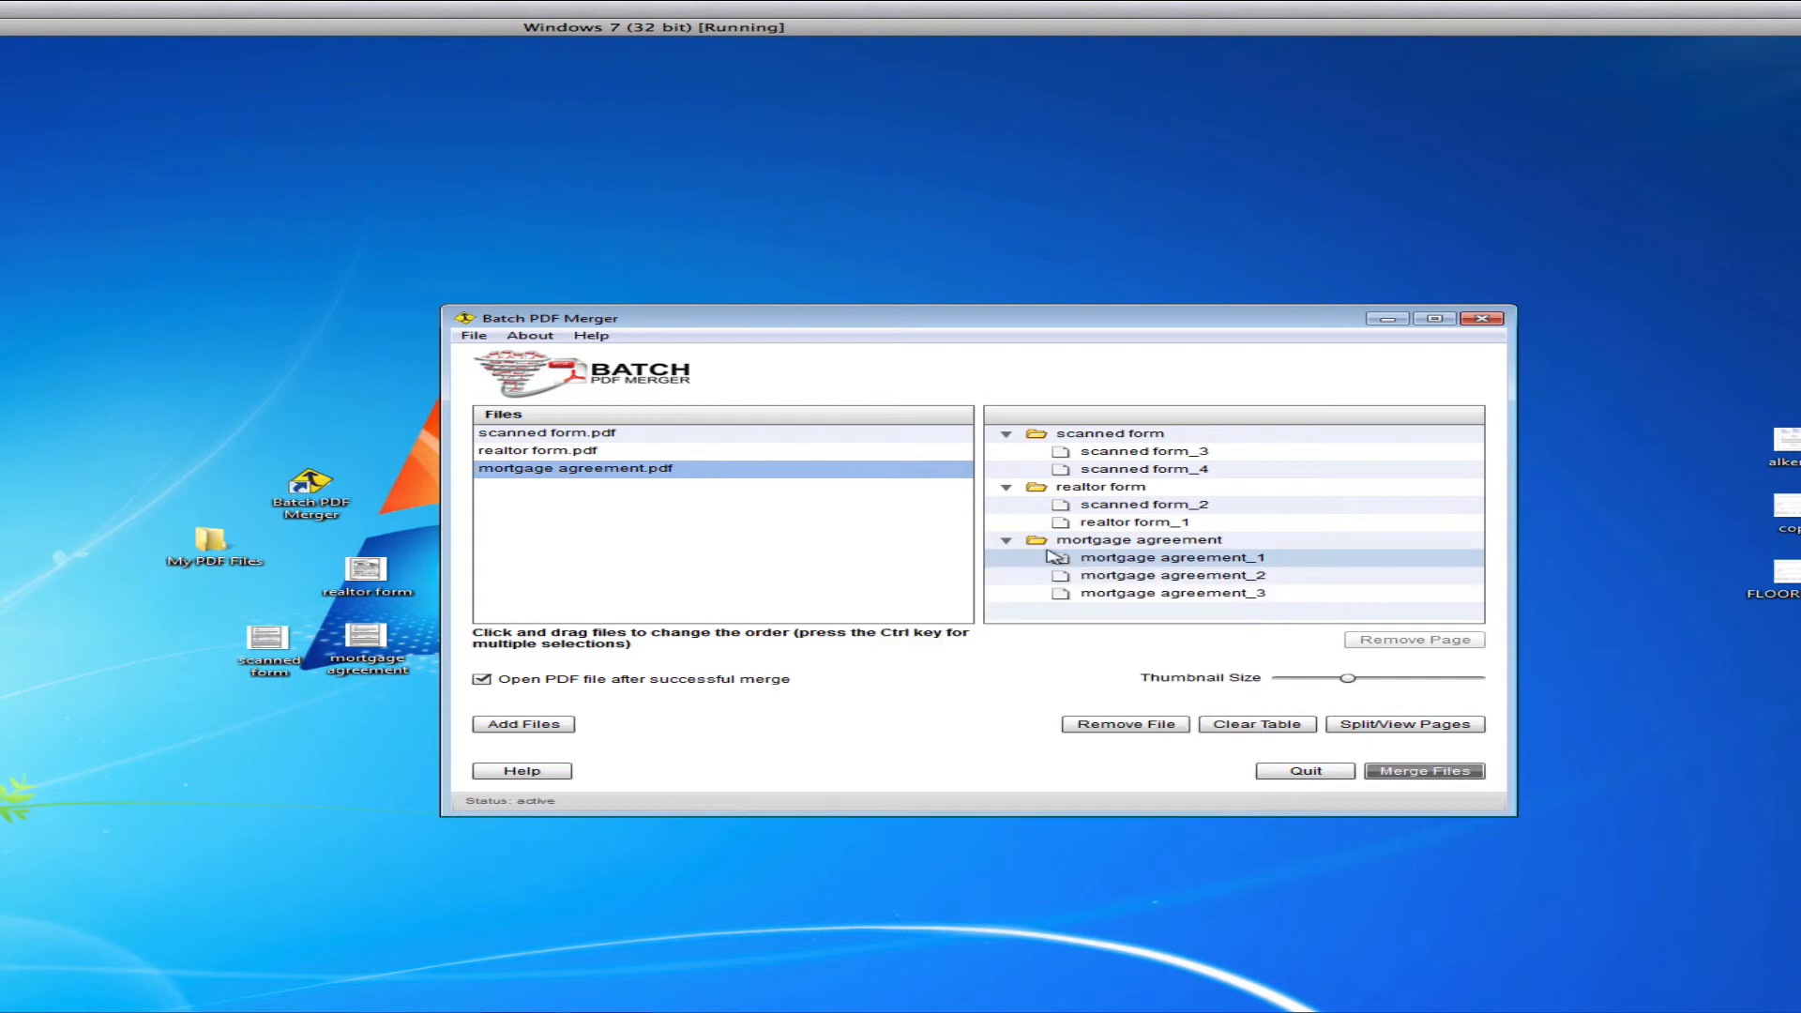
{"action": "mouse_move", "coordinate": [1220, 561]}
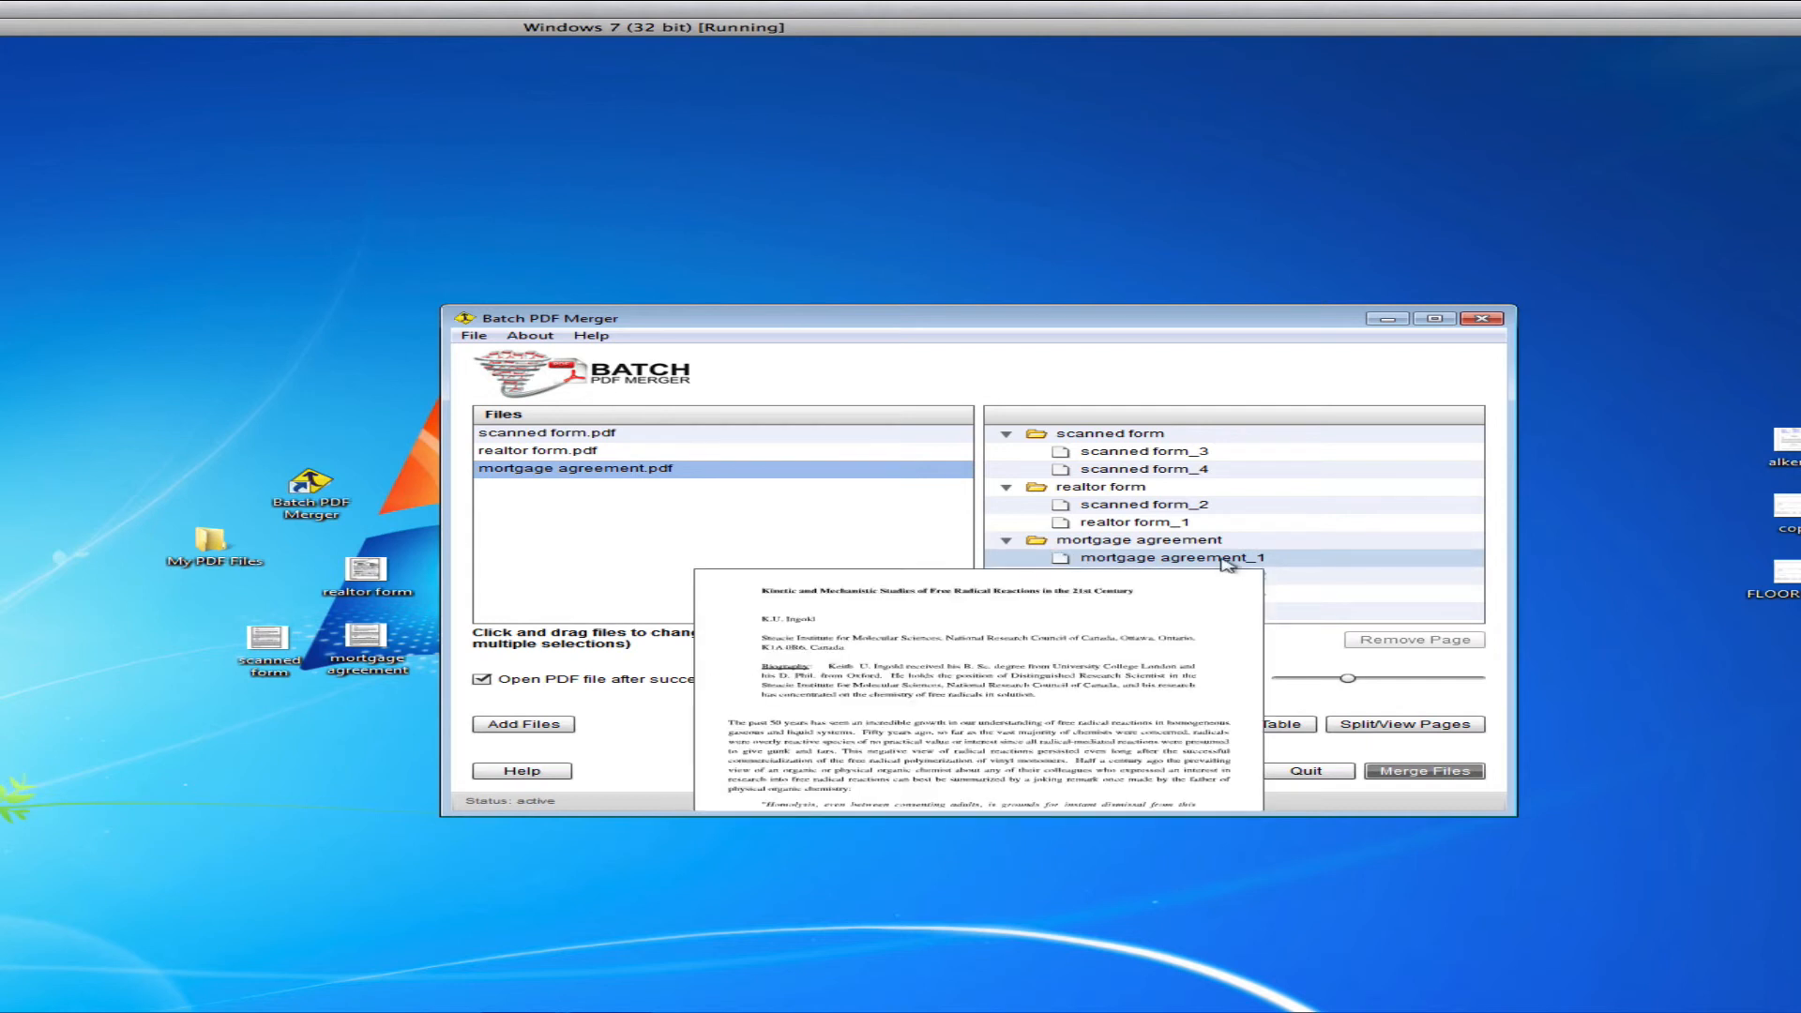
{"action": "left_click", "coordinate": [1113, 544]}
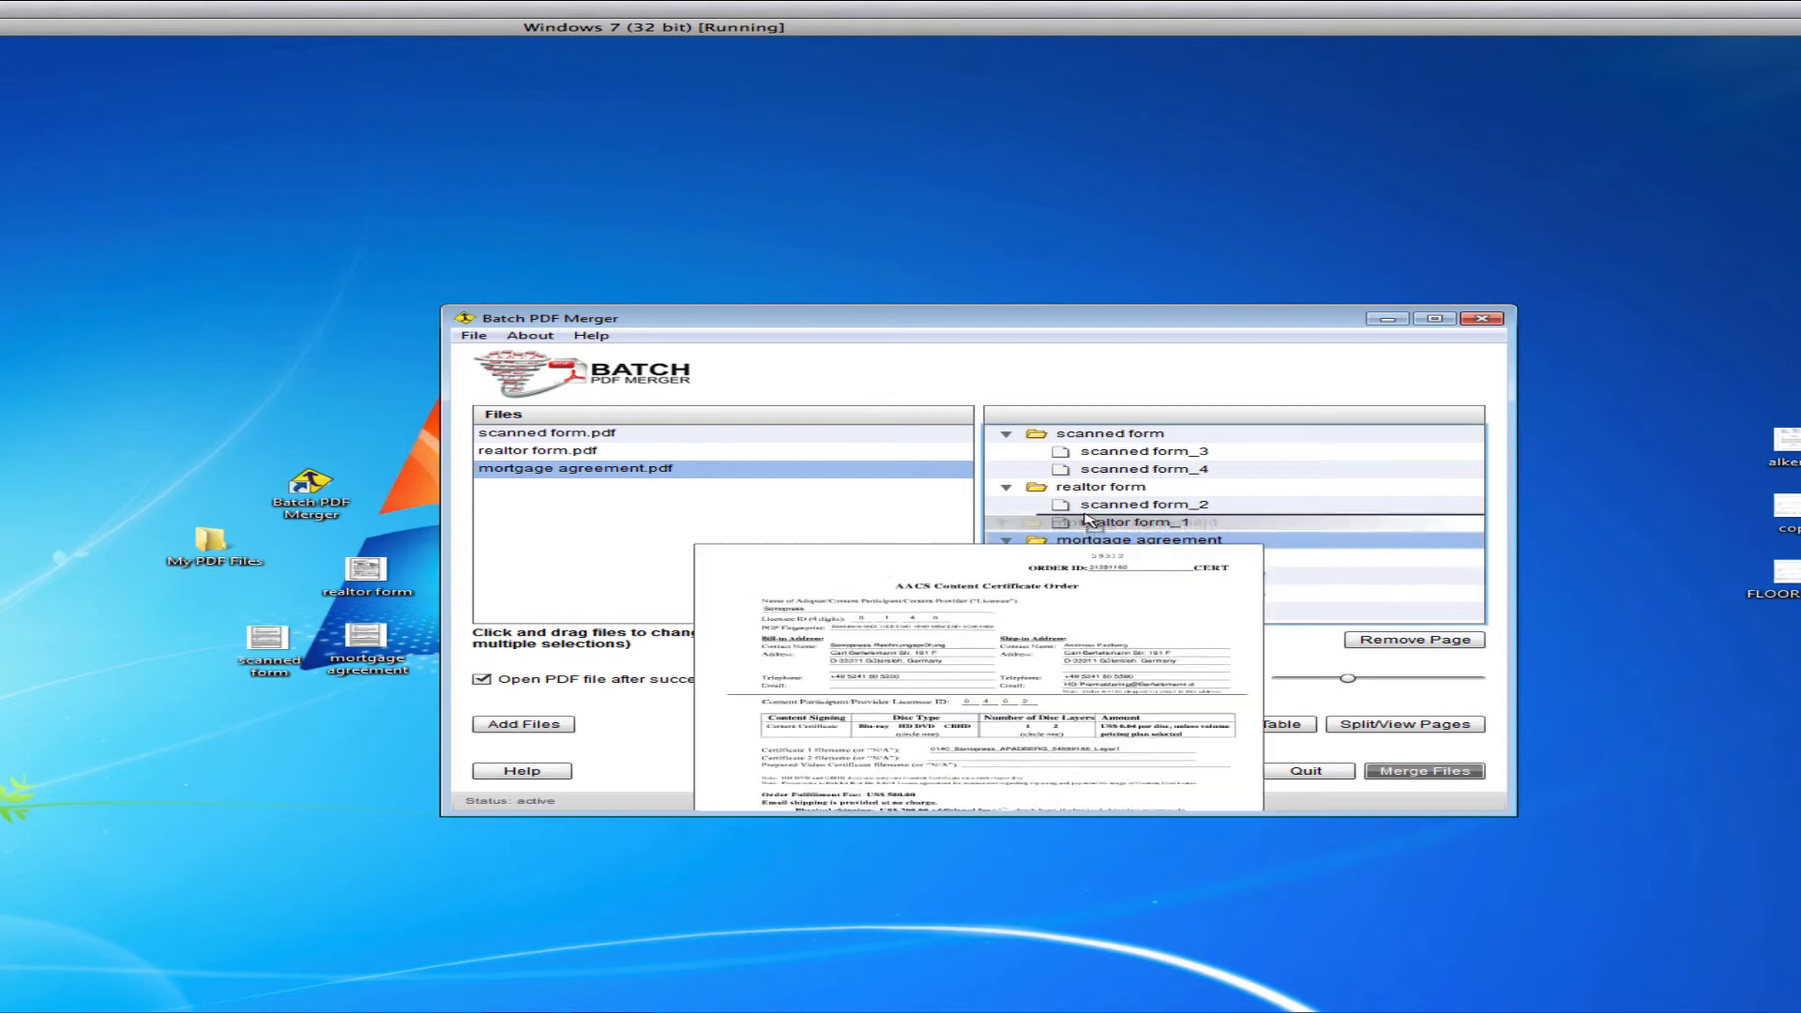
{"action": "left_click_drag", "start_coordinate": [1092, 433], "coordinate": [1094, 432]}
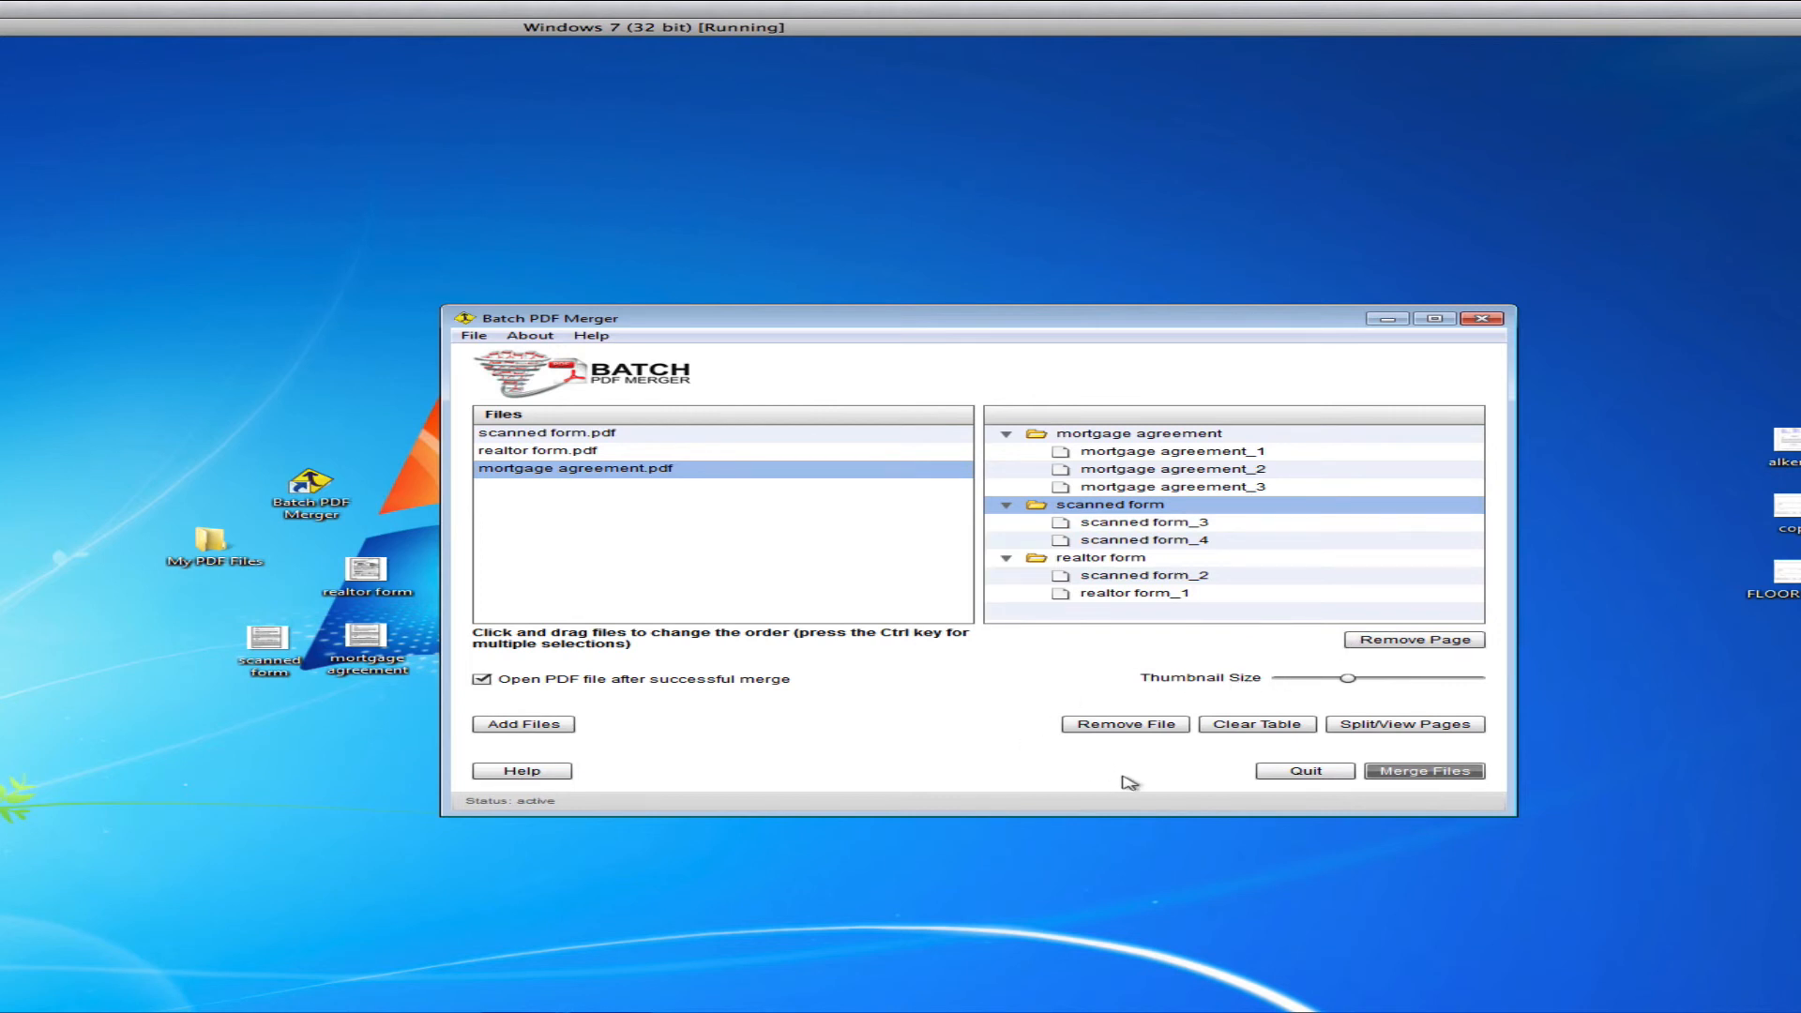
Merge the rearranged pages and save the result on the Desktop as test2, replacing the existing file.
{"action": "left_click", "coordinate": [1440, 773]}
{"action": "left_click", "coordinate": [832, 725]}
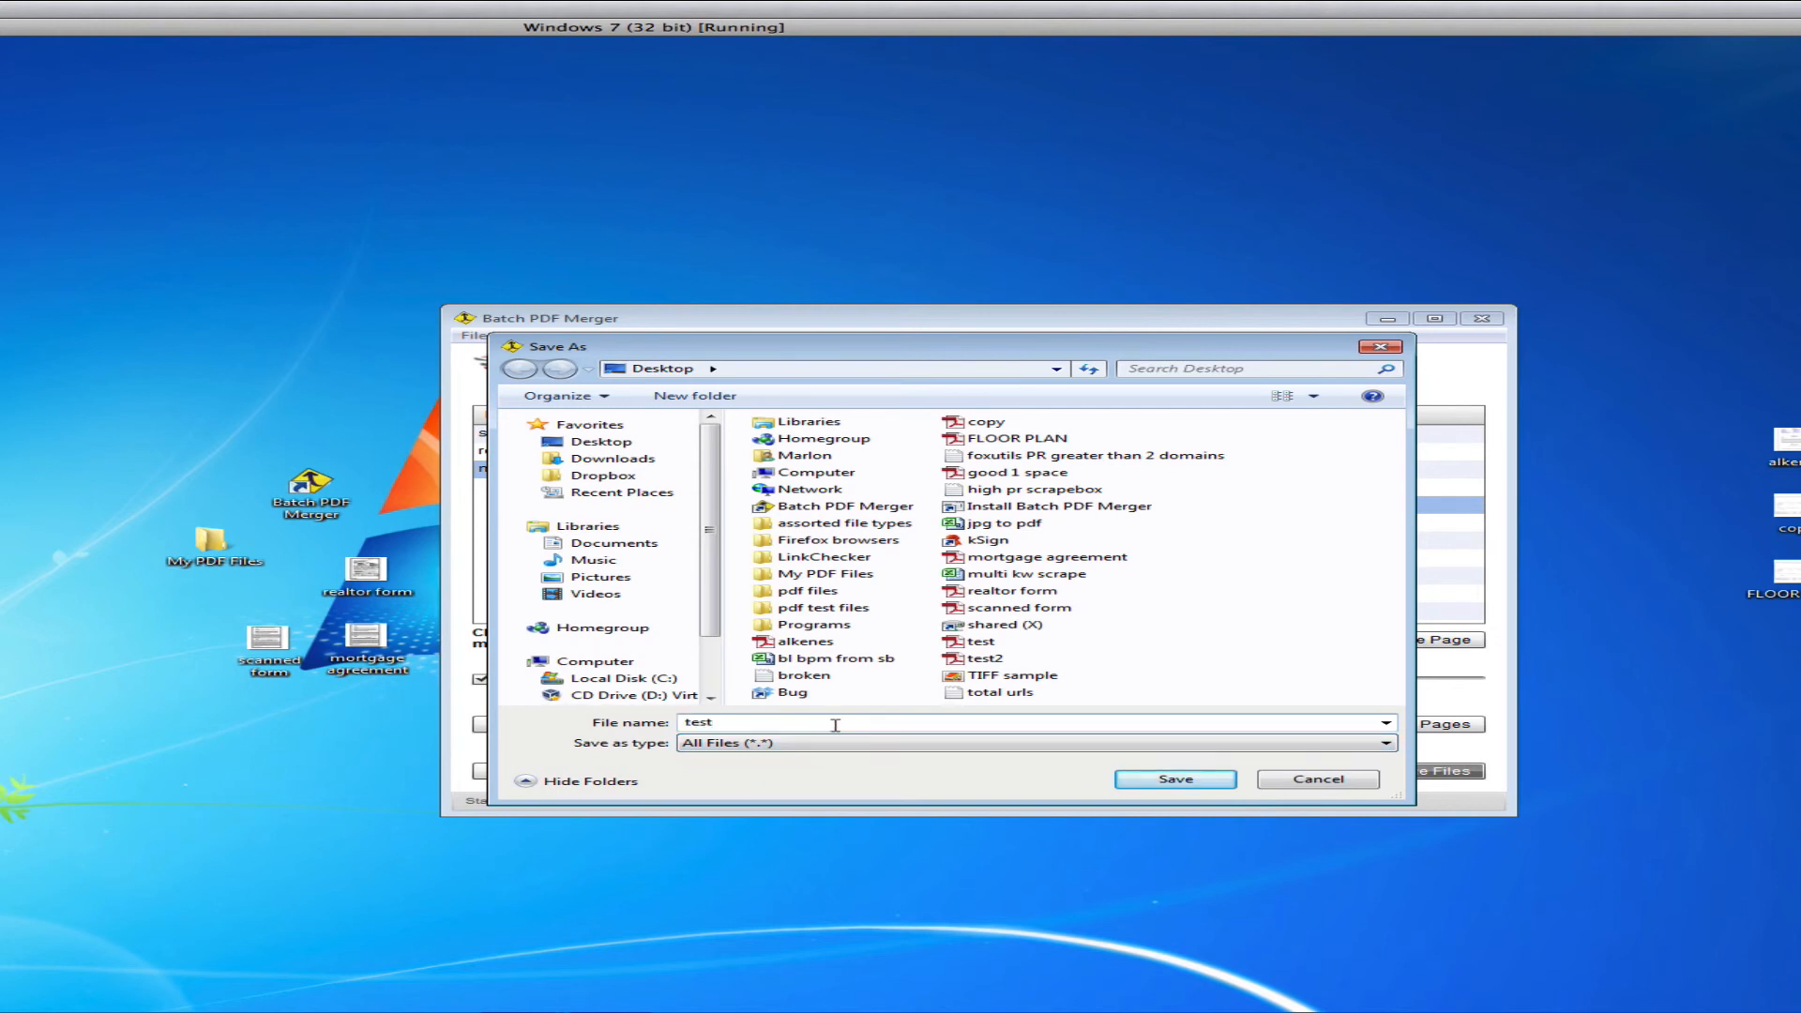
{"action": "type", "text": "2"}
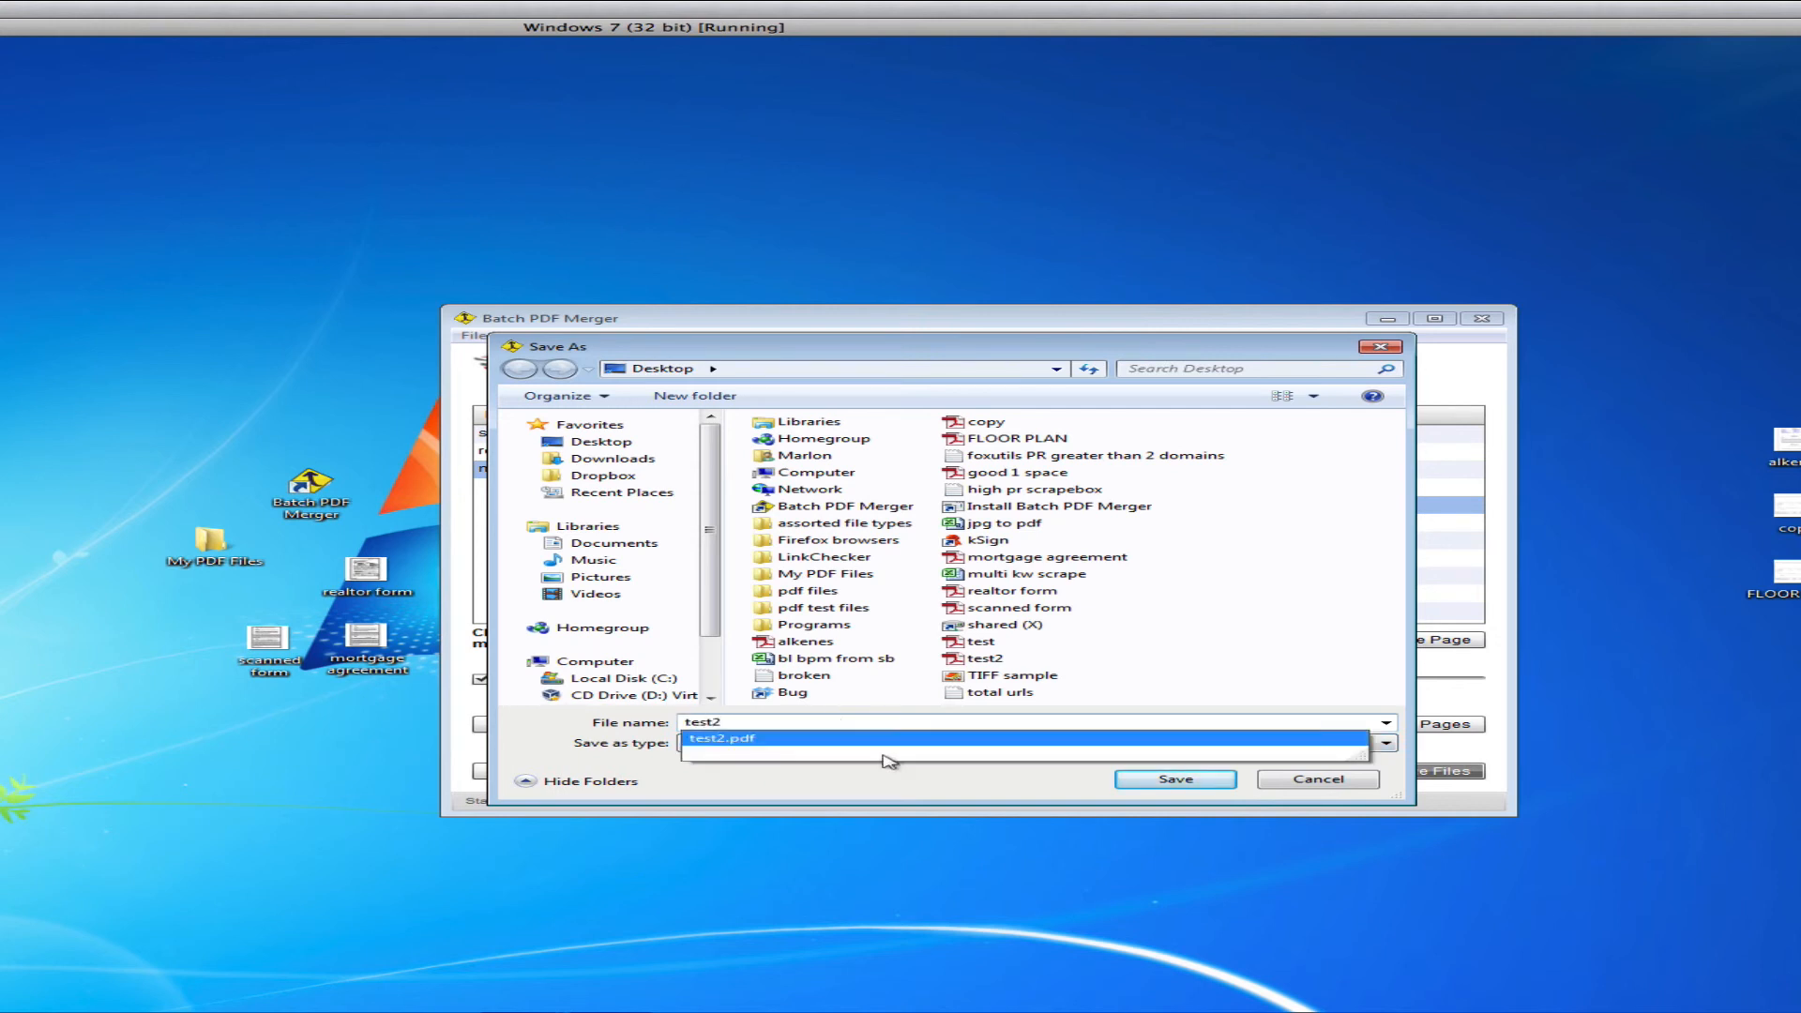
{"action": "left_click", "coordinate": [1178, 782]}
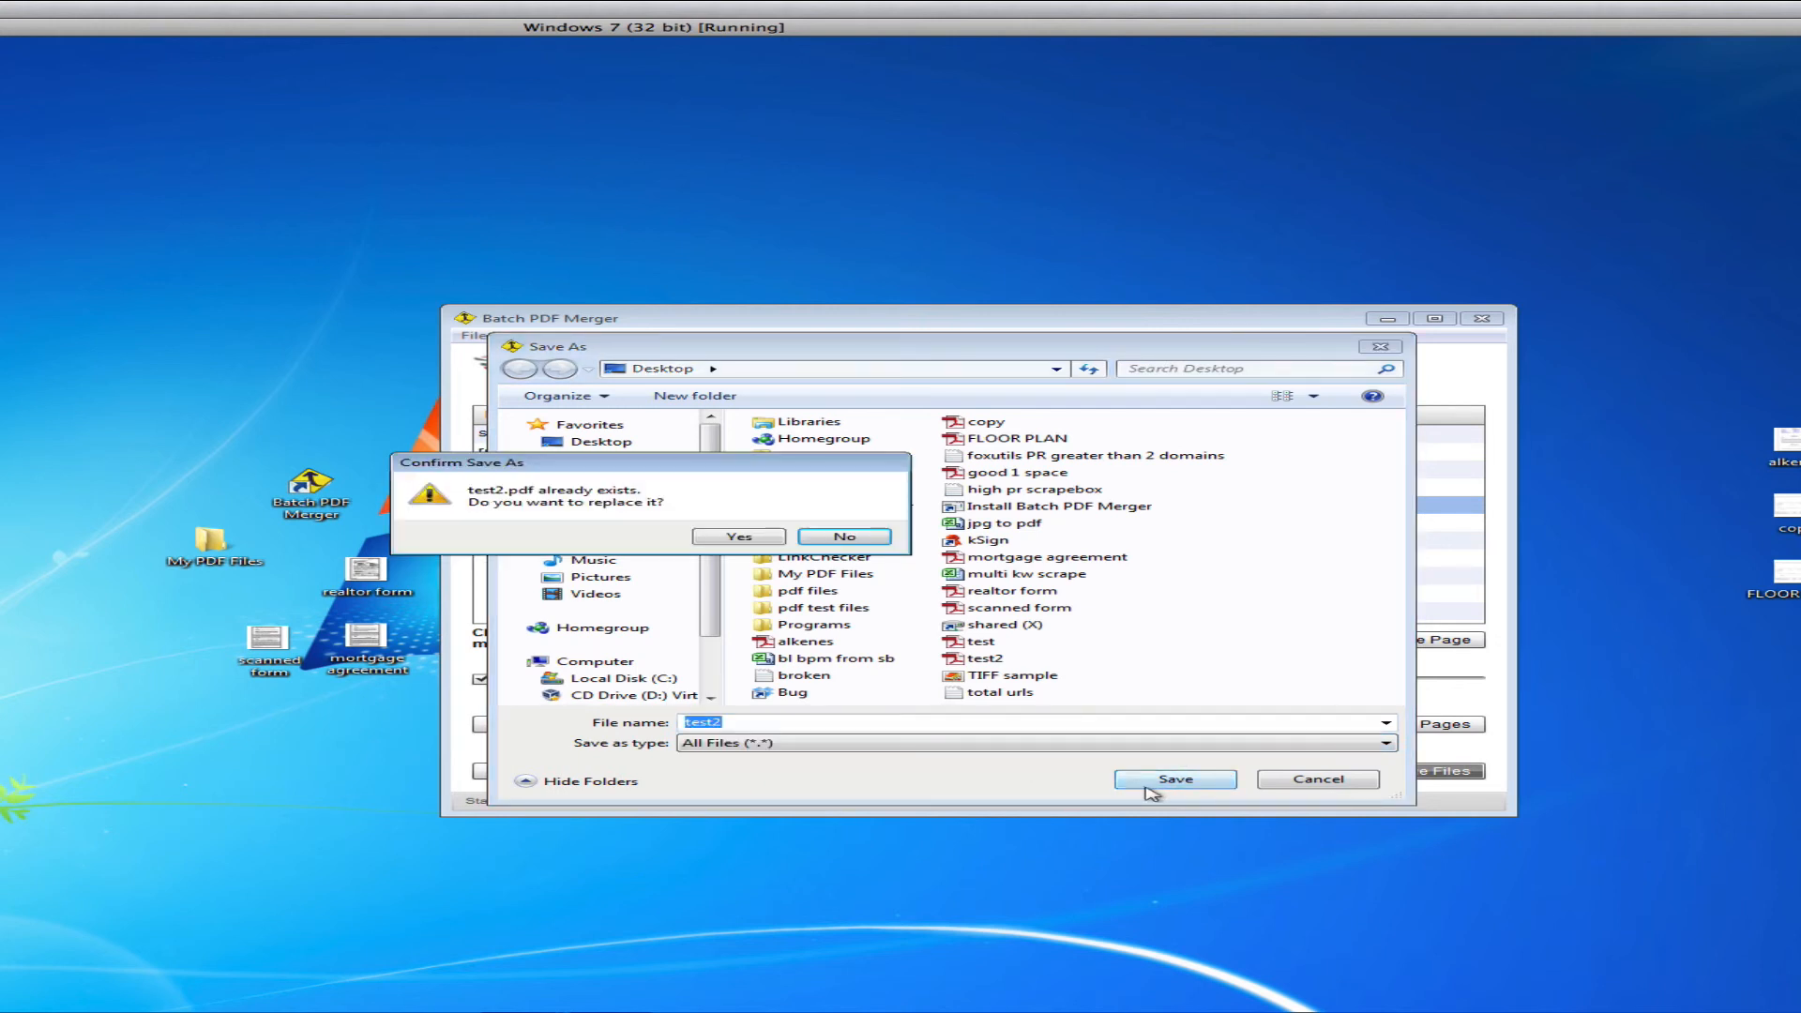
{"action": "left_click", "coordinate": [739, 537]}
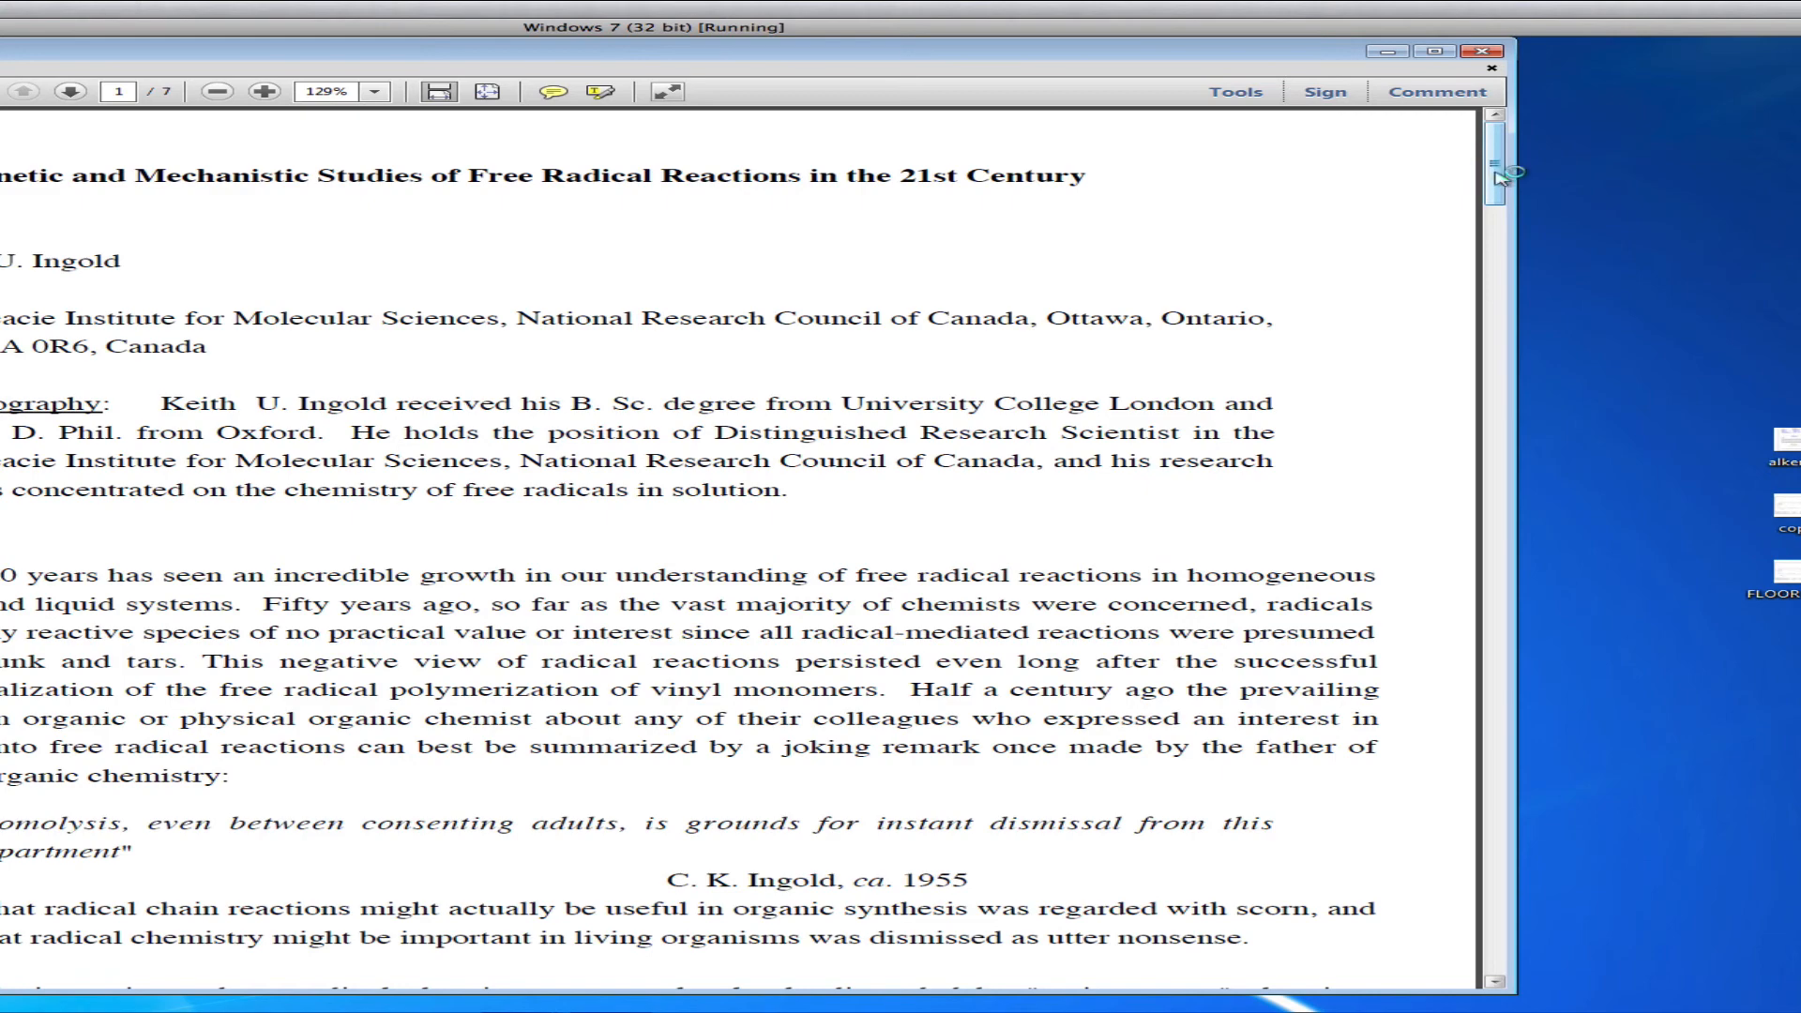
Look through the pages of the merged test2 PDF and close it to return to the page list.
{"action": "left_click_drag", "start_coordinate": [1498, 174], "coordinate": [1498, 643]}
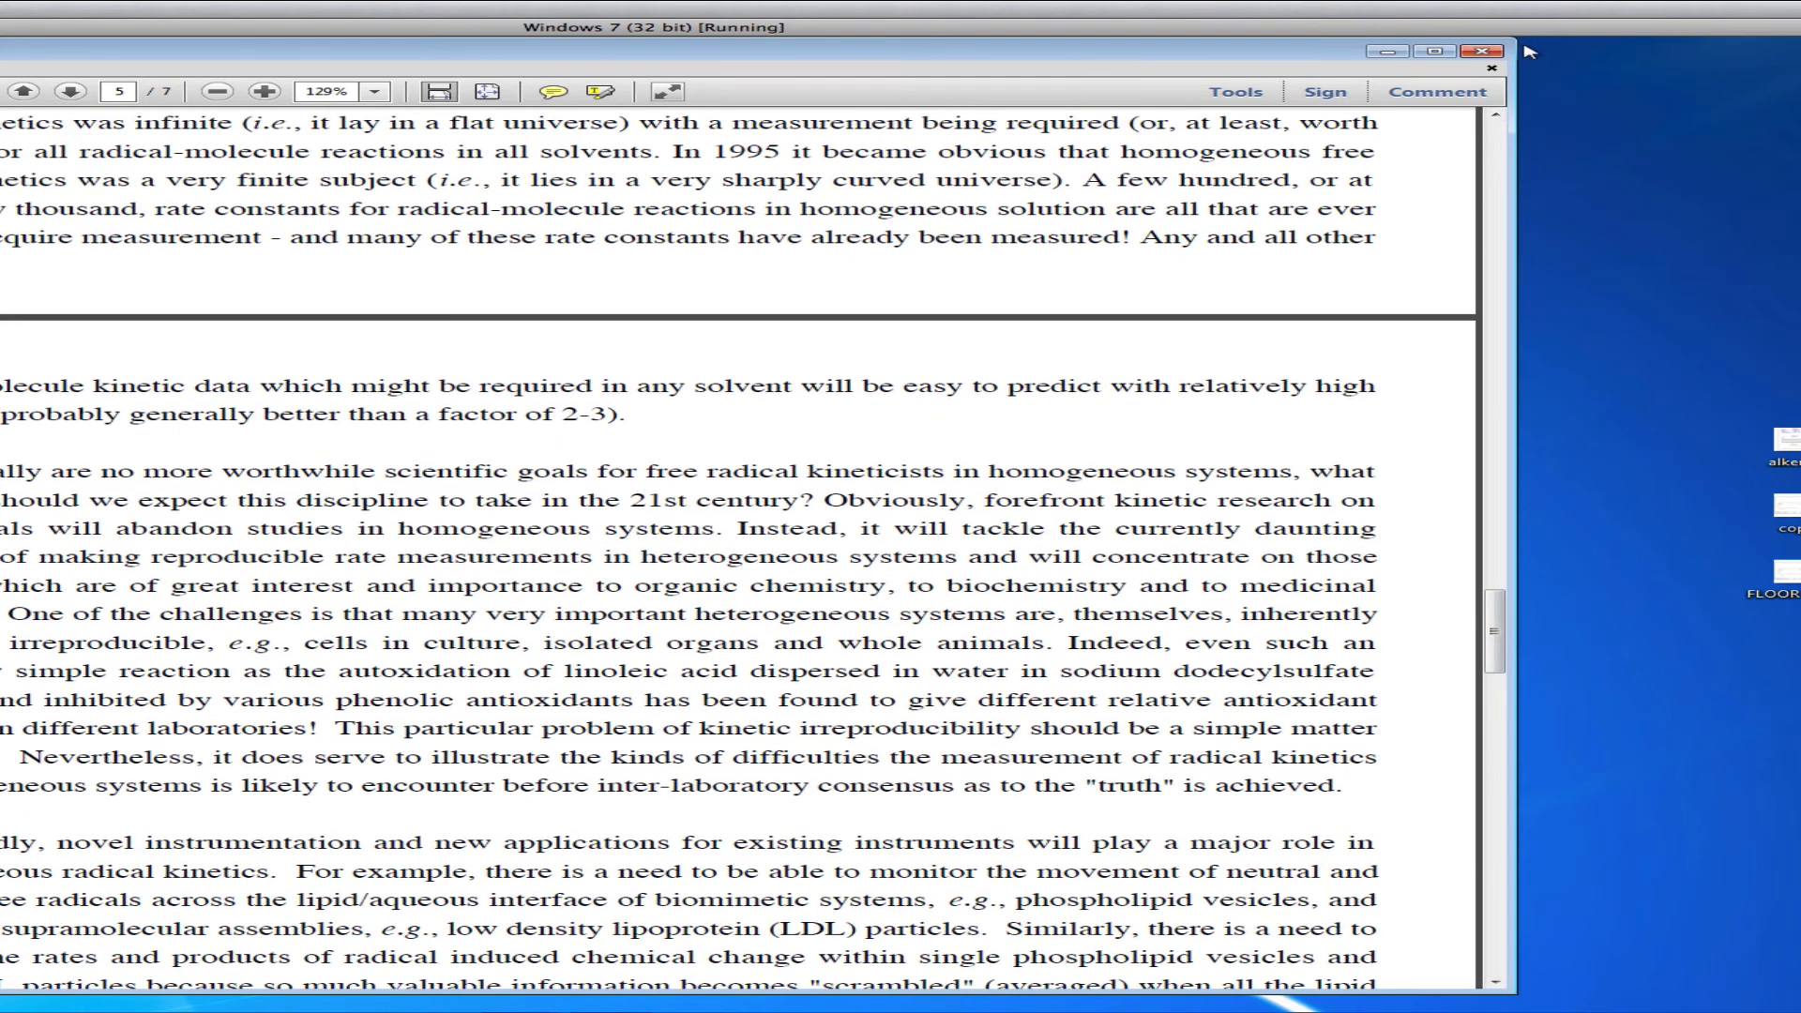
{"action": "left_click", "coordinate": [1483, 51]}
{"action": "left_click", "coordinate": [996, 431]}
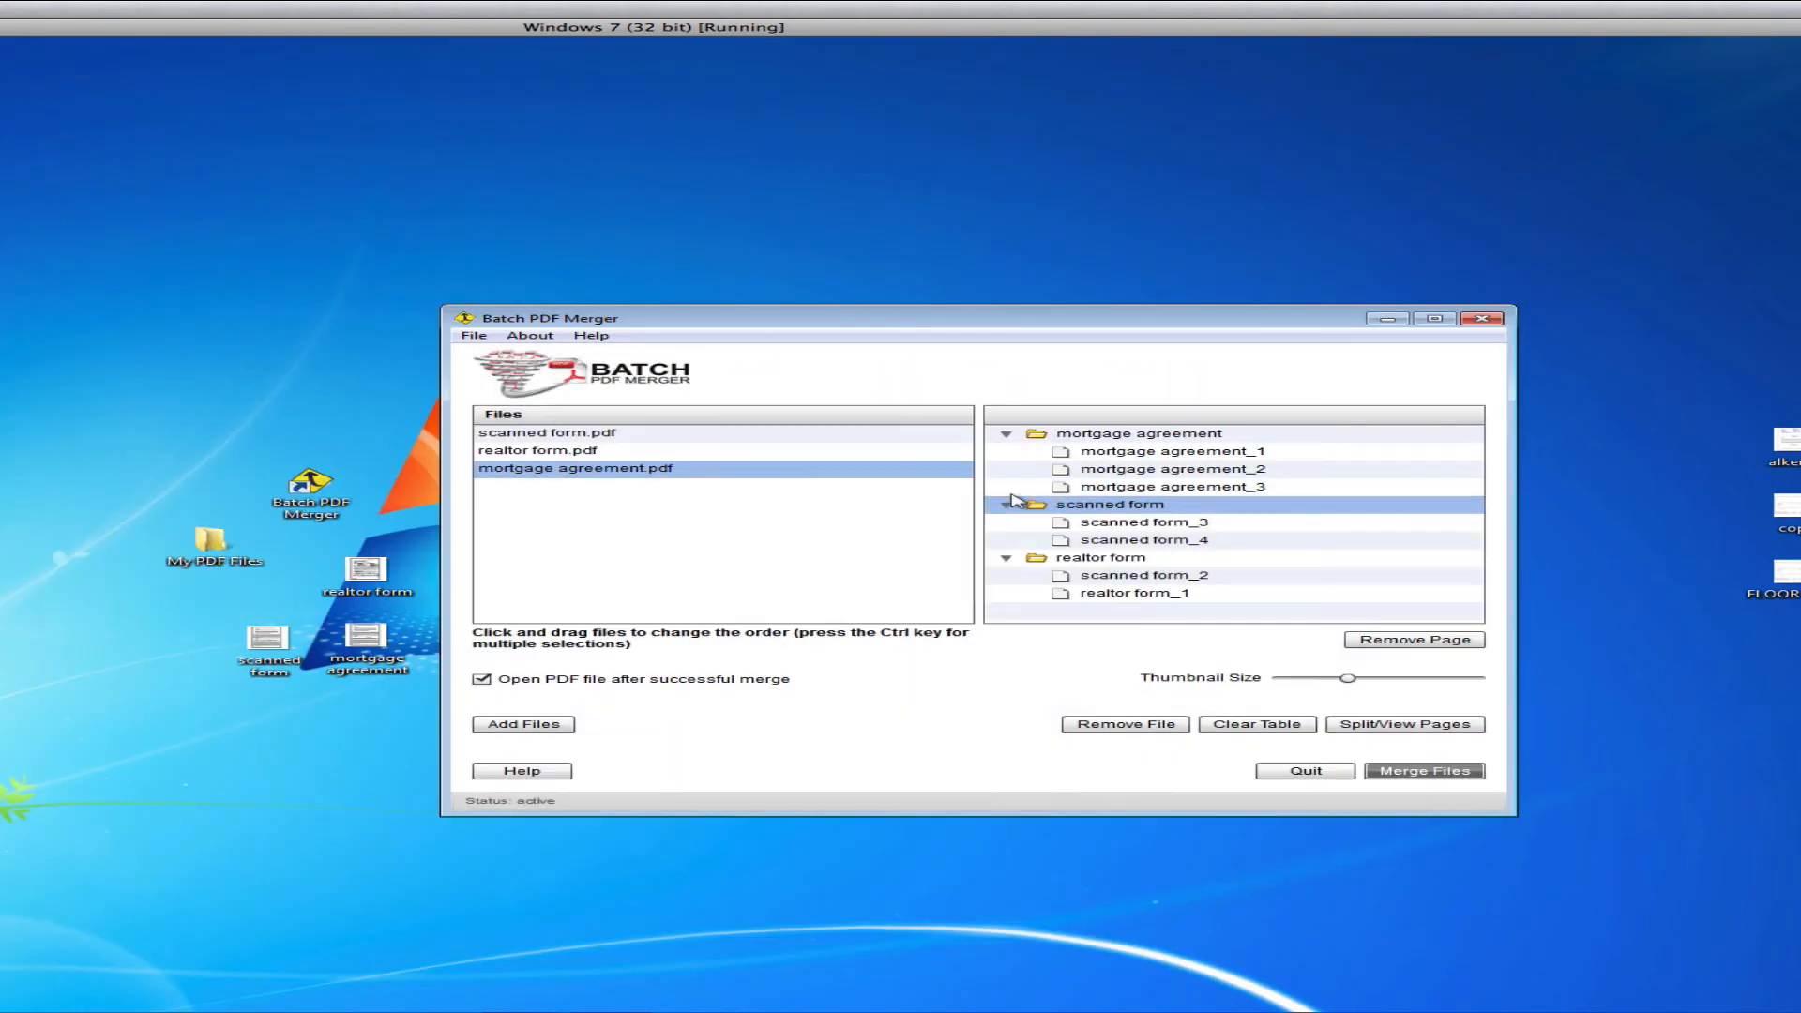